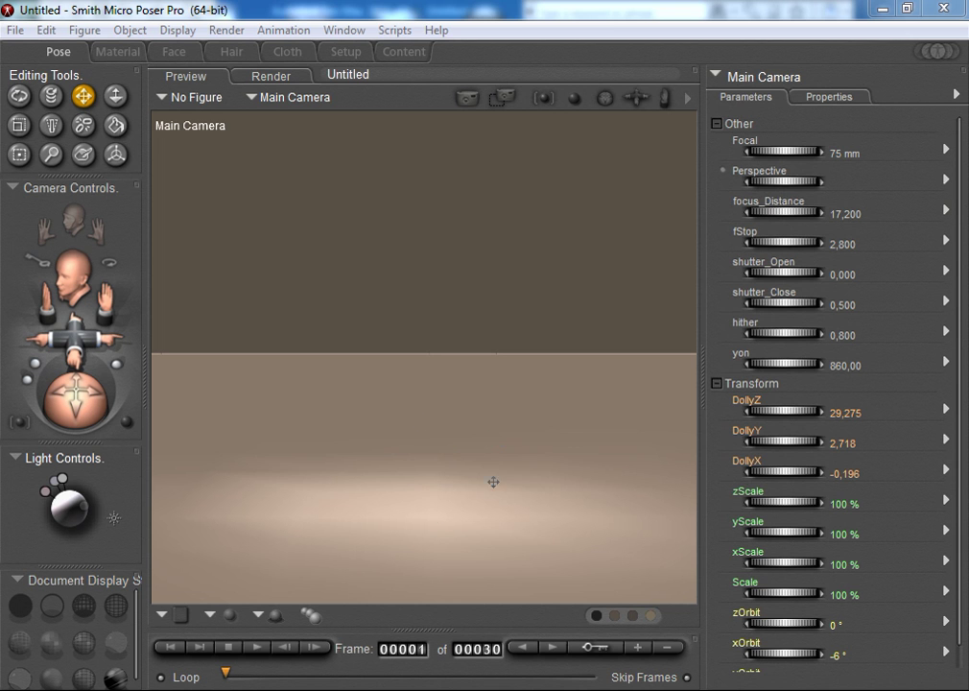
- Load Victoria 4.1 from the Library's Figures, then select the backflip pose in the Poses category
key("ctrl+shift+b")
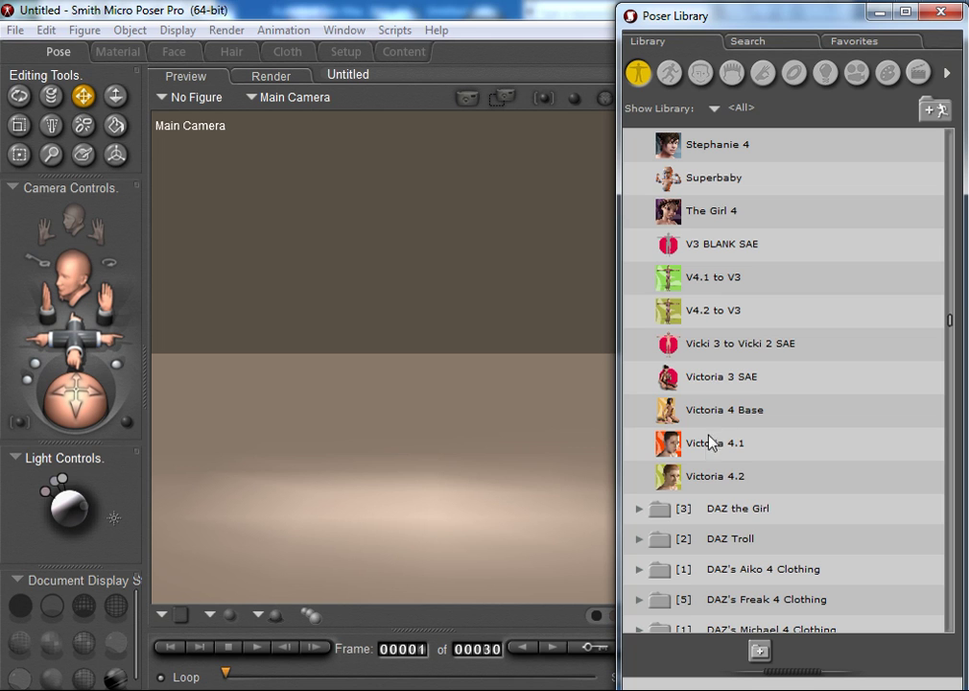
double_click(735, 453)
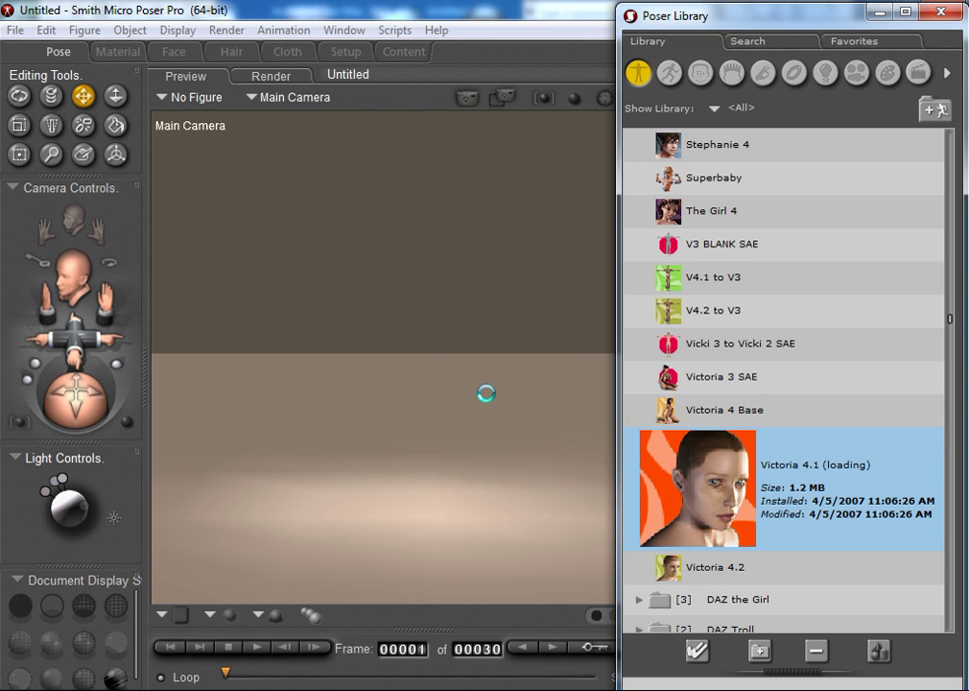
left_click(669, 72)
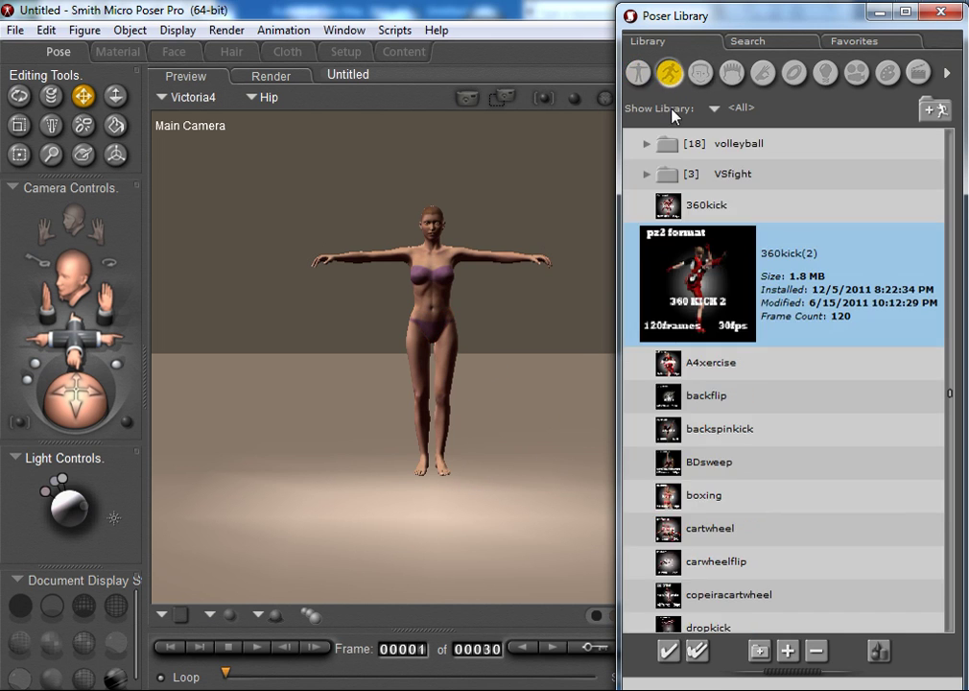
scroll(772, 374, "down", 5)
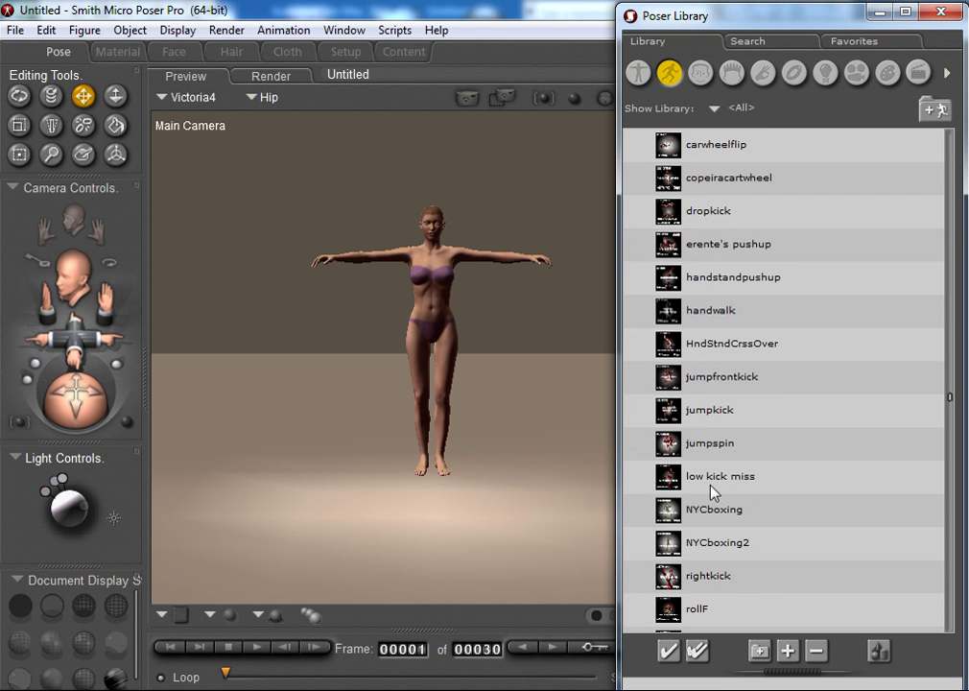
left_click(71, 333)
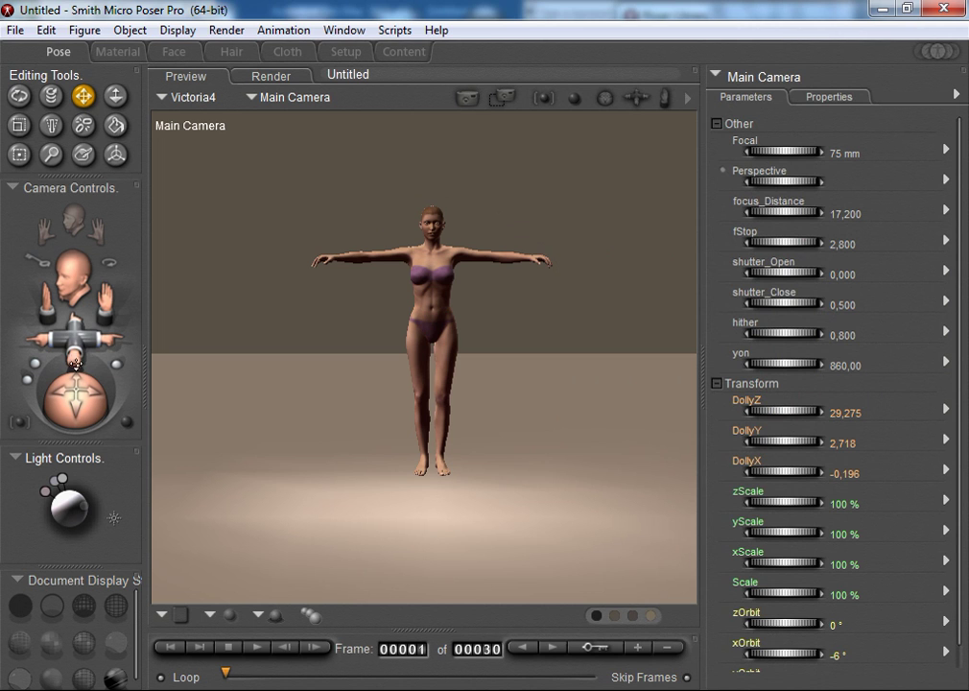
scroll(698, 385, "down", 1)
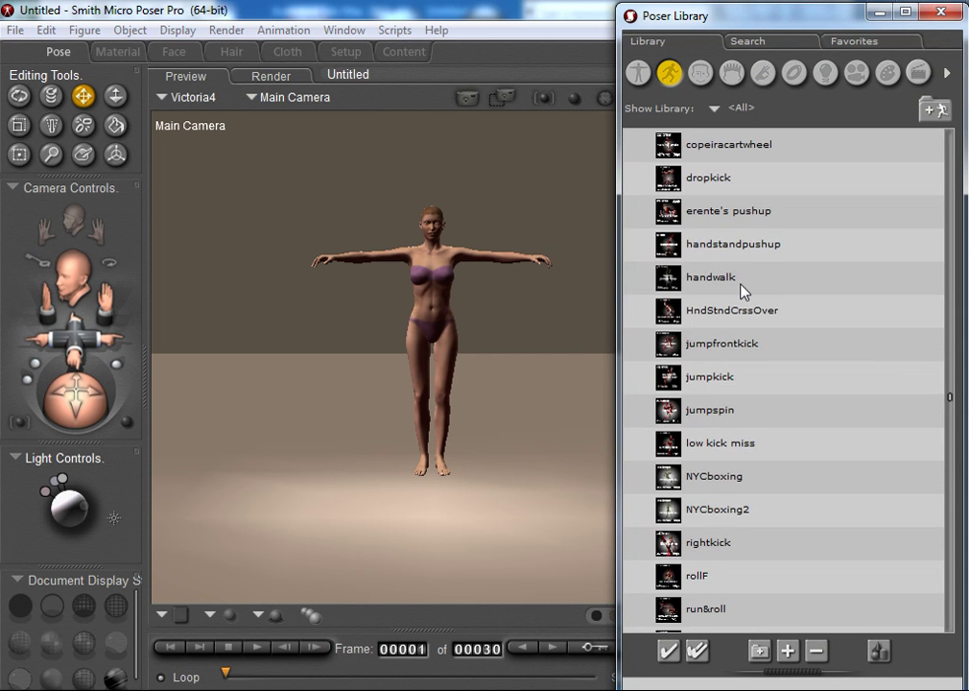
scroll(759, 403, "up", 3)
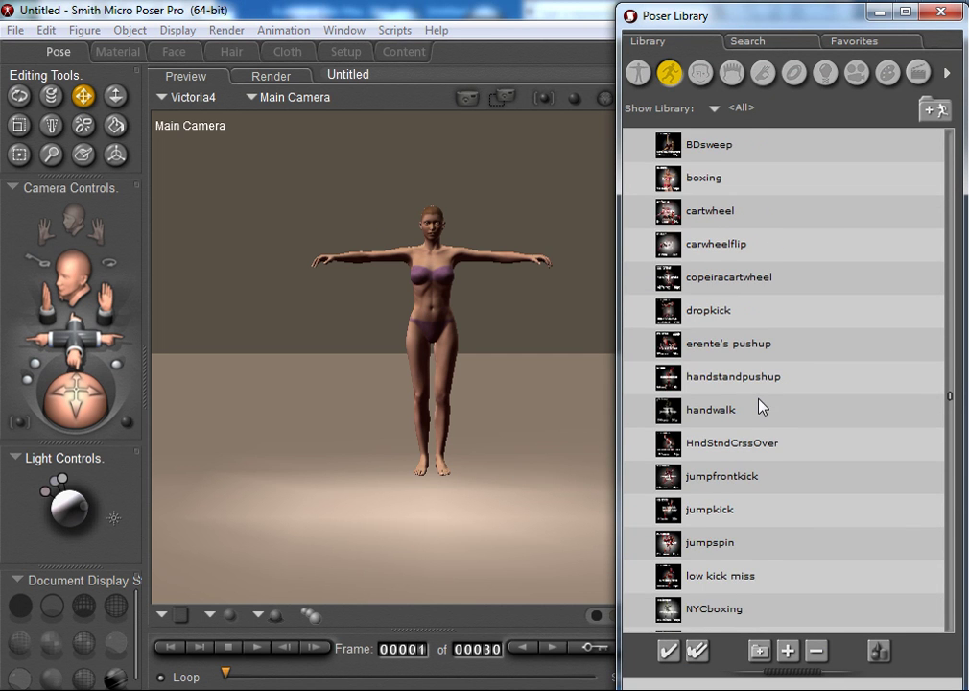
scroll(758, 406, "up", 3)
left_click(707, 303)
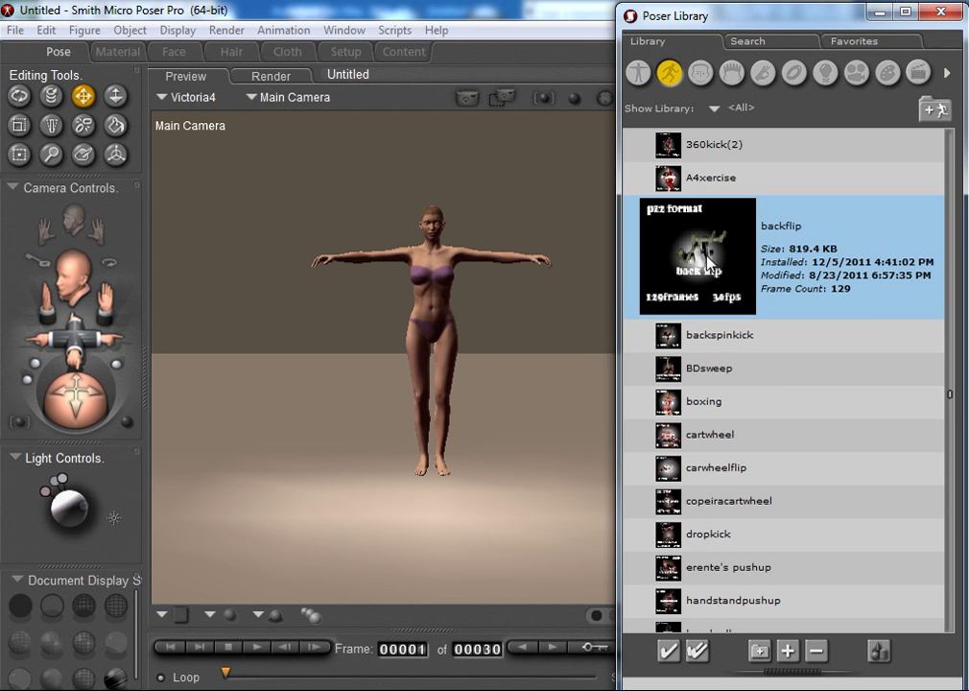
- Select Victoria4's Body and apply the backflip pose animation, then close the Library
left_click(251, 106)
left_click(256, 100)
left_click(314, 109)
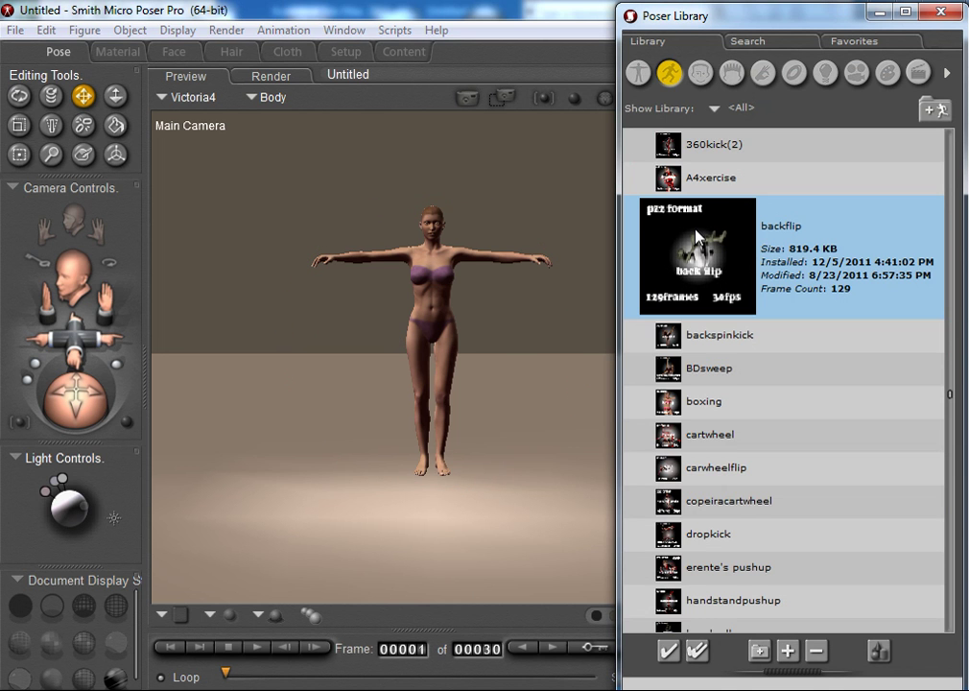
double_click(810, 238)
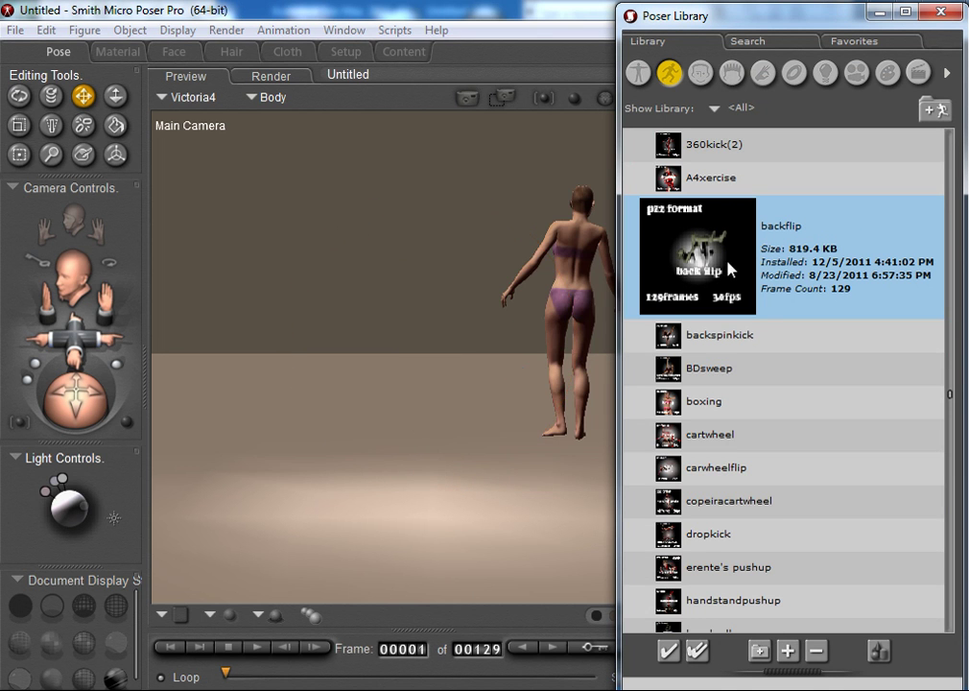
left_click(941, 12)
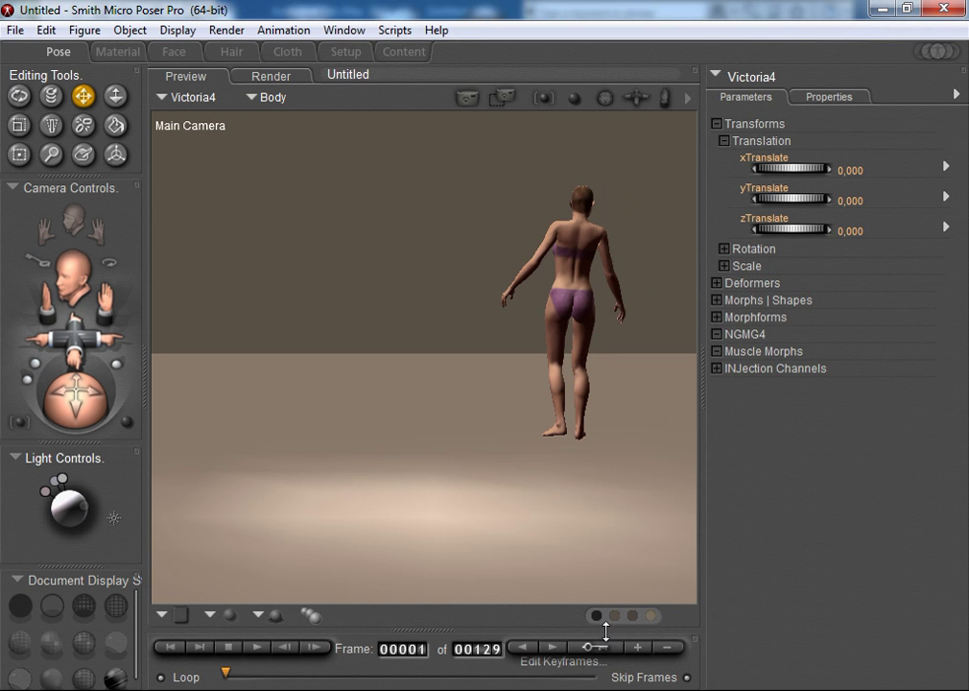
- Play the 129-frame backflip twice, stopping and rewinding to frame 1 each time
left_click(256, 648)
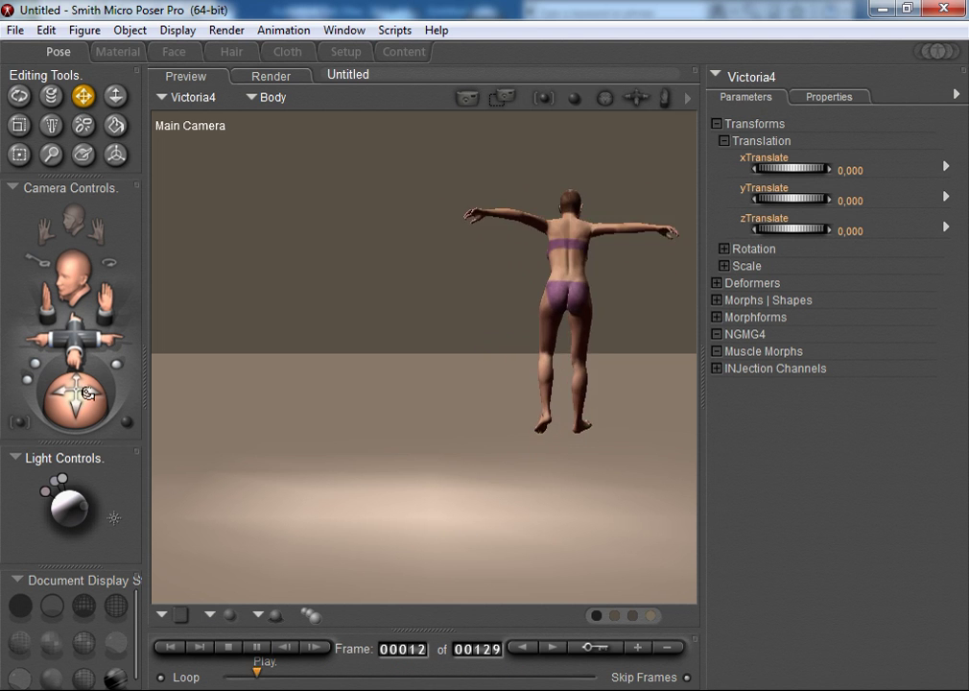
left_click(229, 647)
left_click(65, 398)
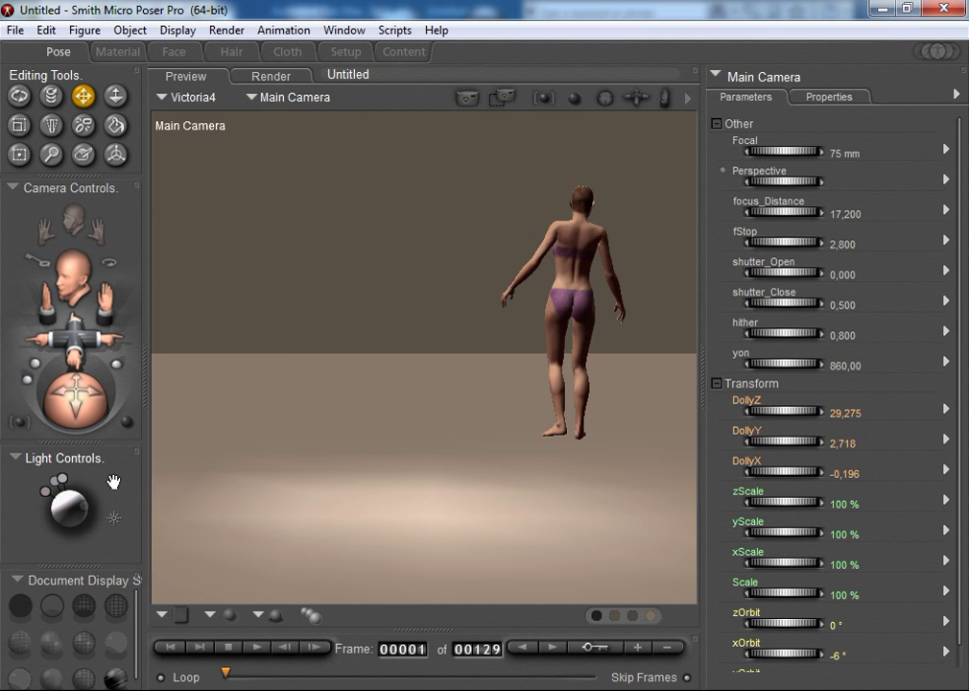
left_click(257, 648)
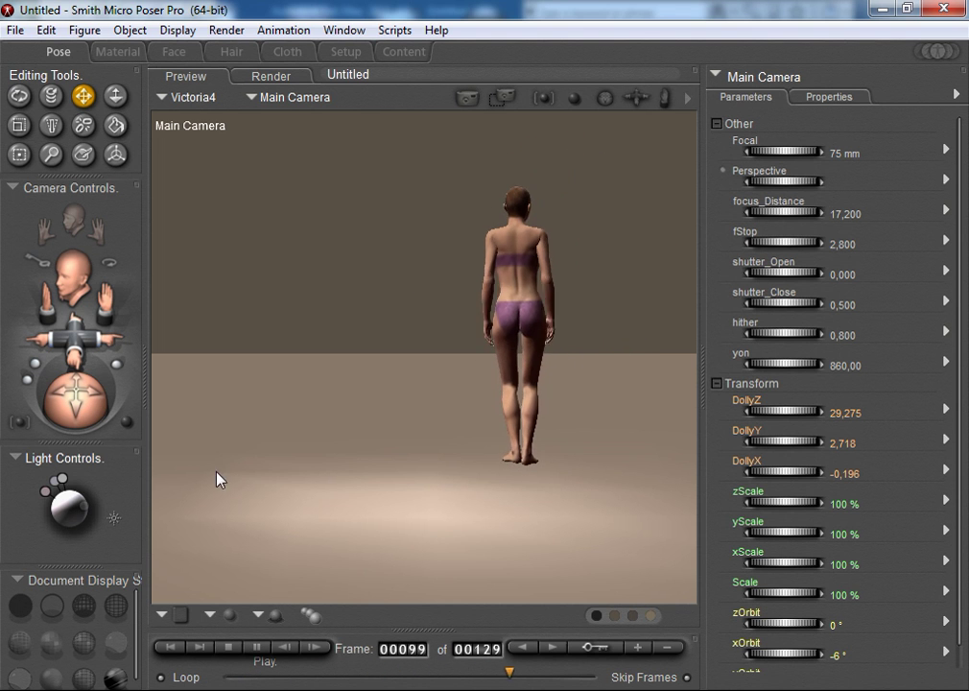
left_click(228, 659)
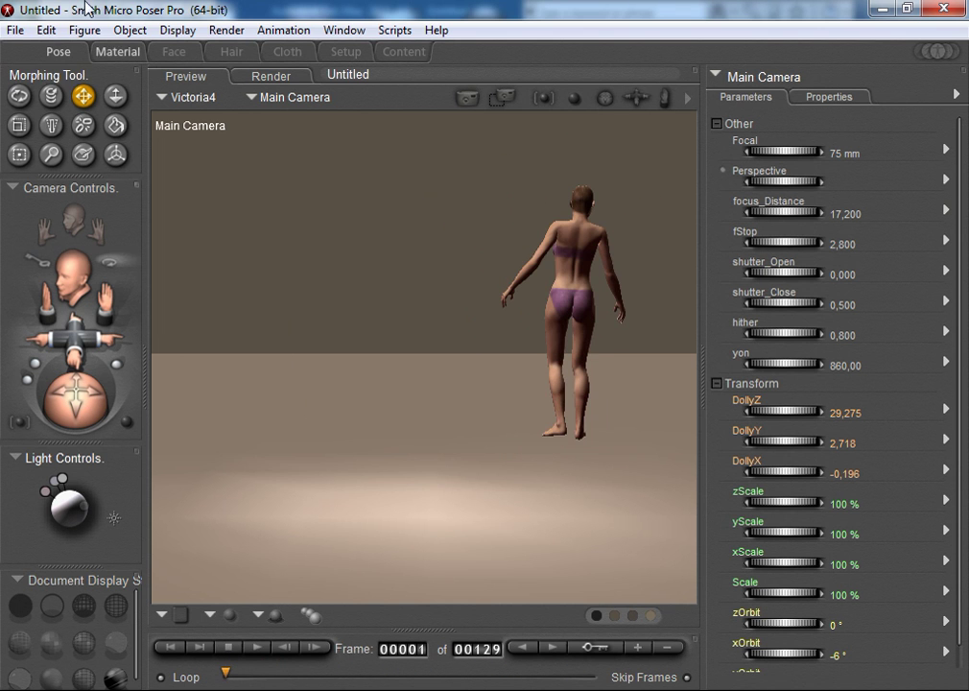
- Save the scene with Save As in the Escritorio folder under the name Animacion
left_click(15, 30)
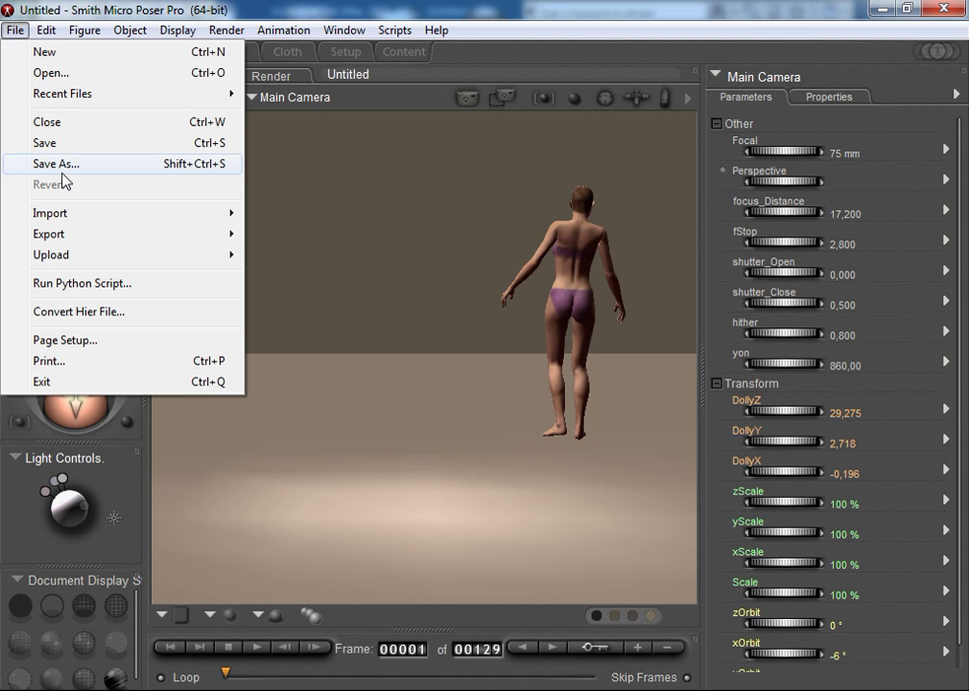
left_click(59, 165)
left_click(75, 171)
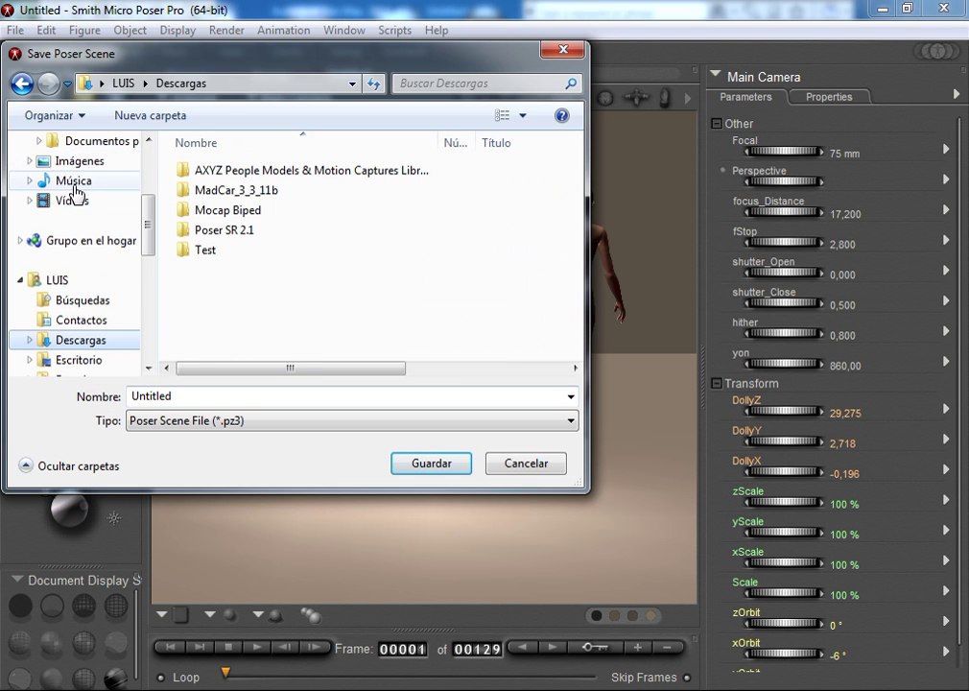
scroll(96, 211, "up", 1)
scroll(67, 183, "up", 2)
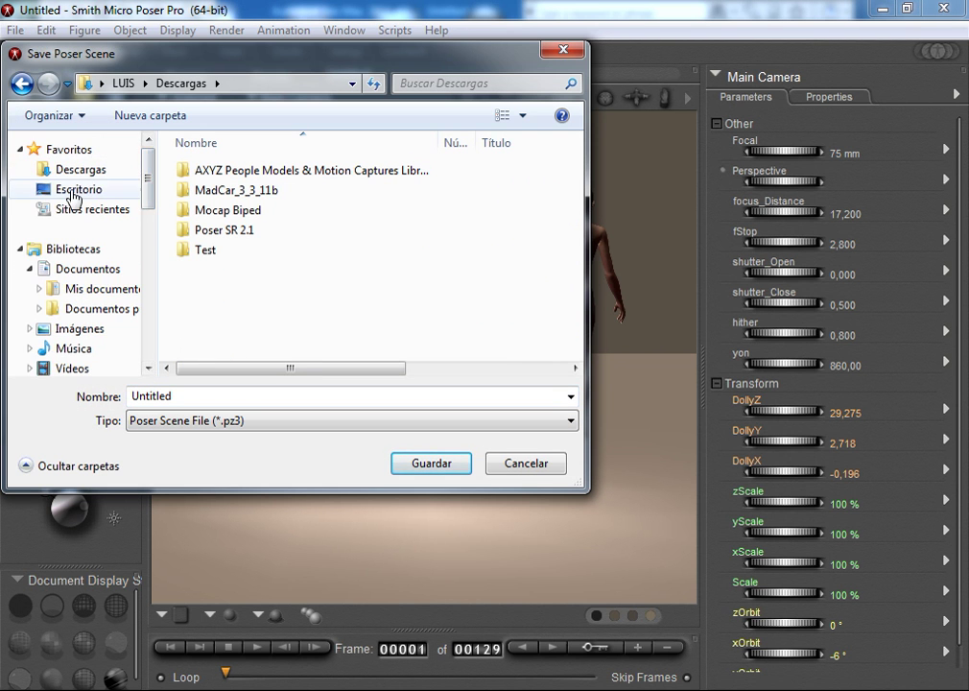
left_click(77, 189)
double_click(221, 399)
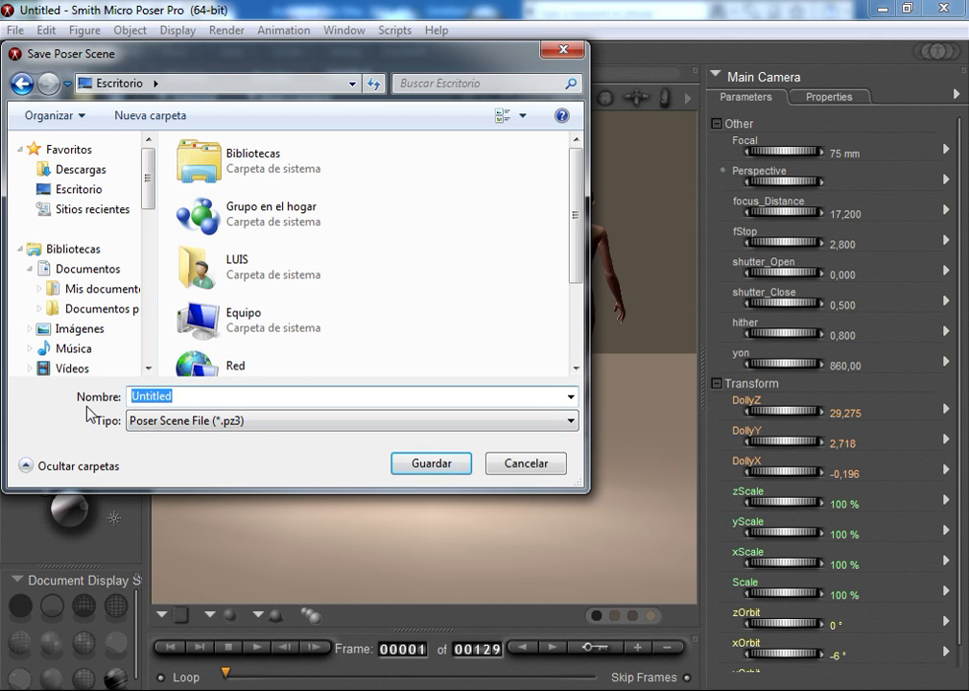
type("Animacion")
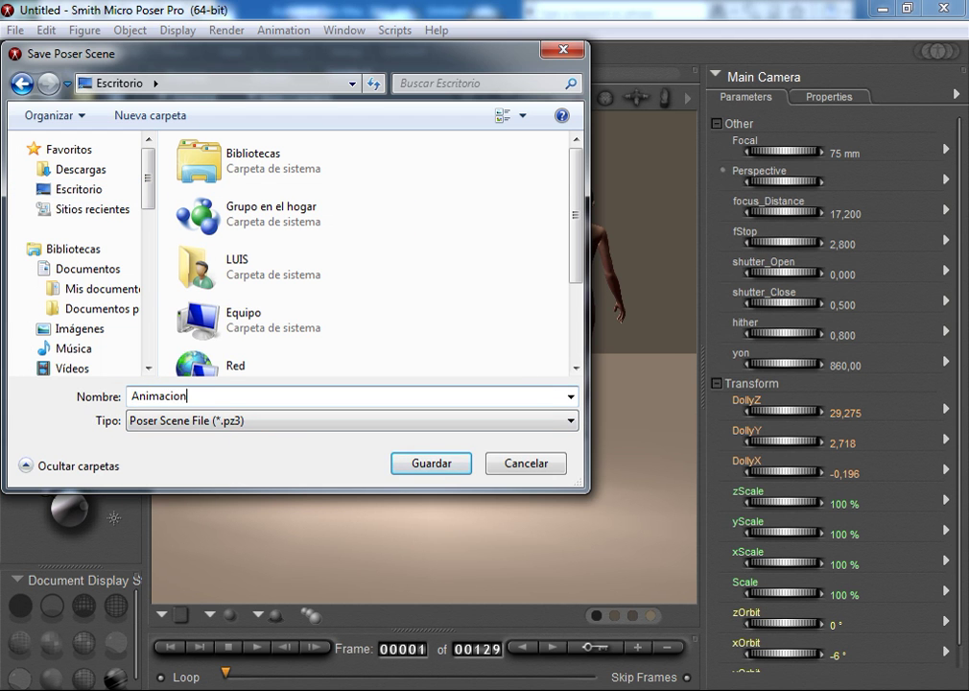
key("Return")
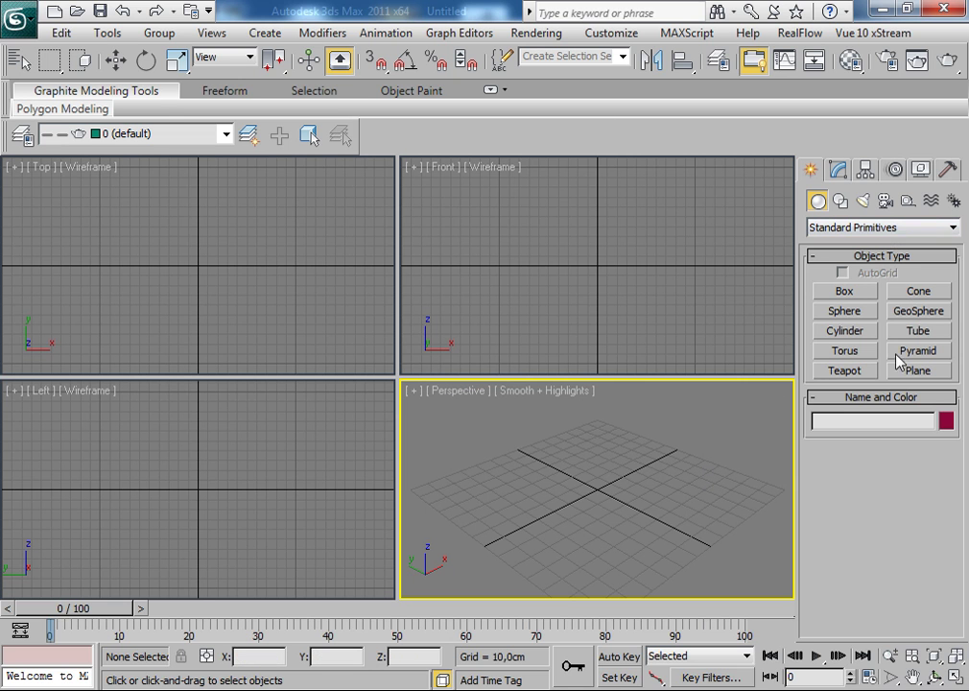
- Choose Poser Objects > Scene *.pz3 and load Escritorio\Animacion.pz3 as its Poser file
left_click(886, 227)
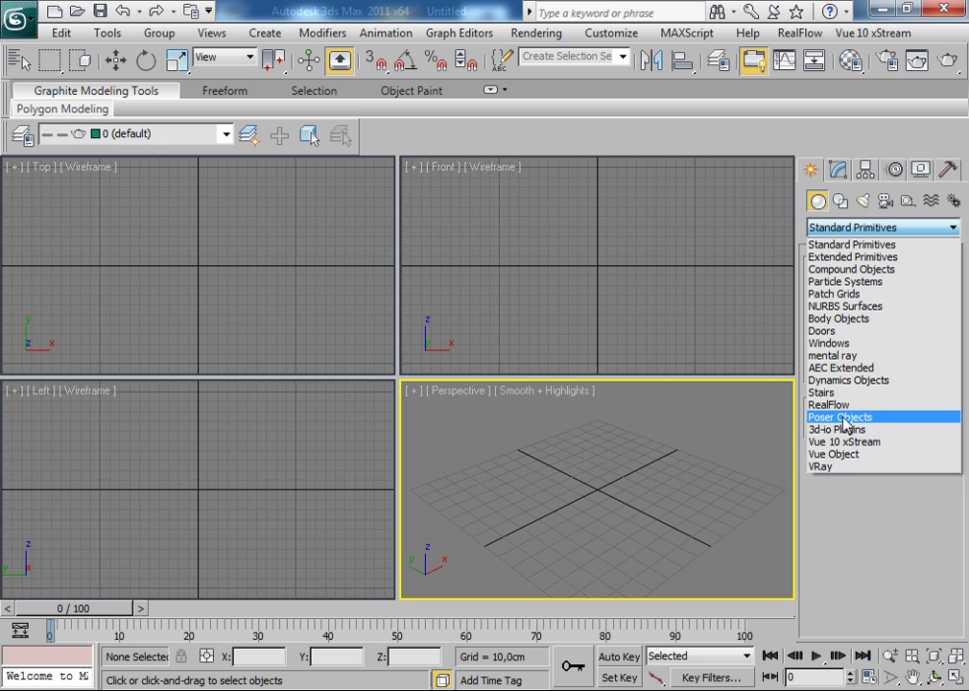
left_click(852, 419)
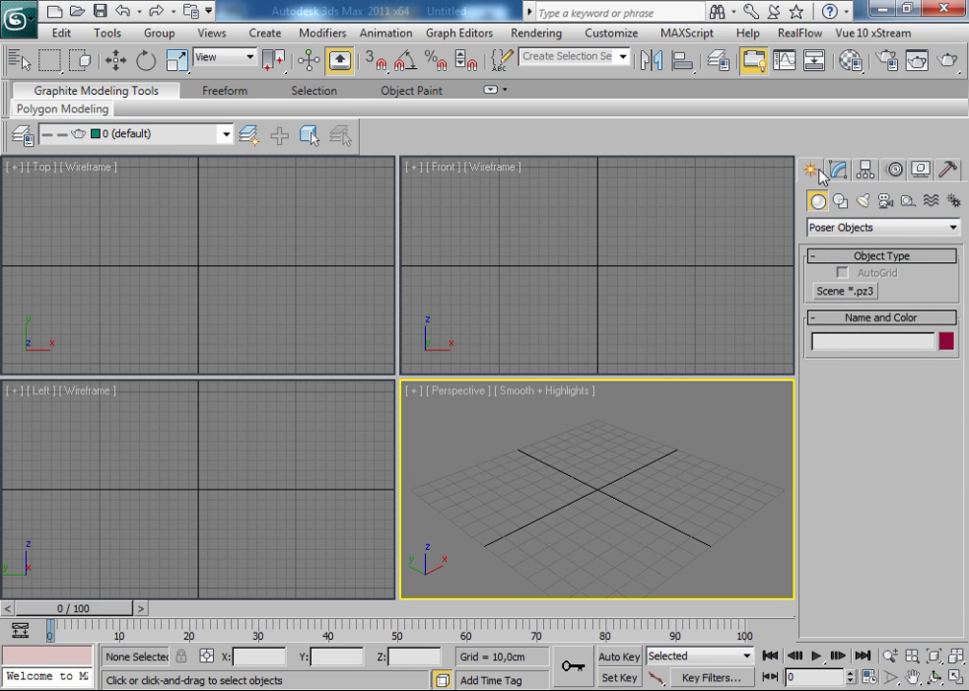
left_click(844, 290)
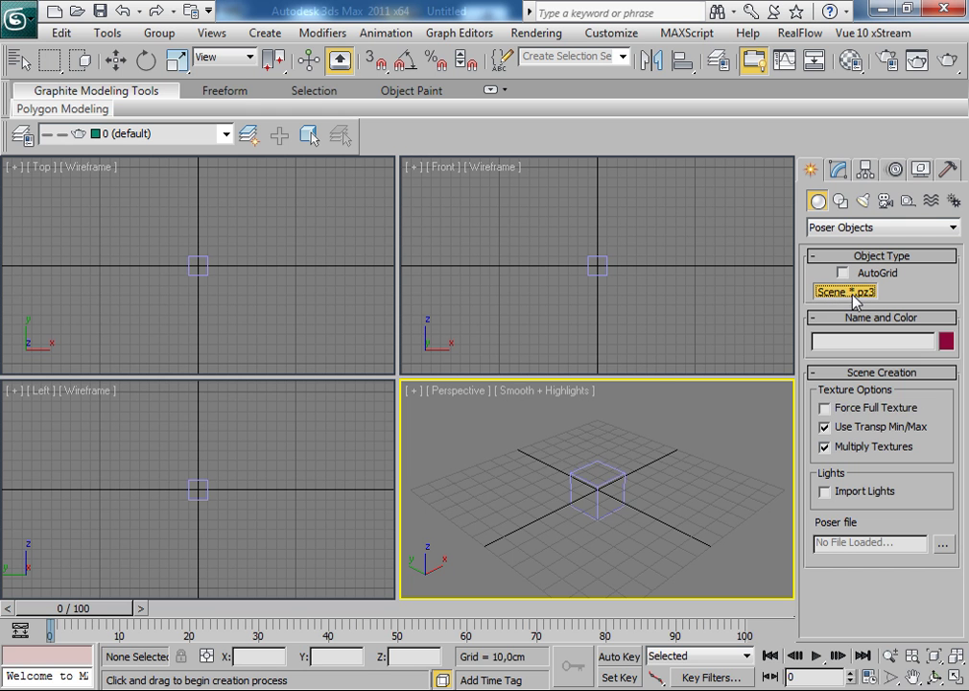
left_click(943, 542)
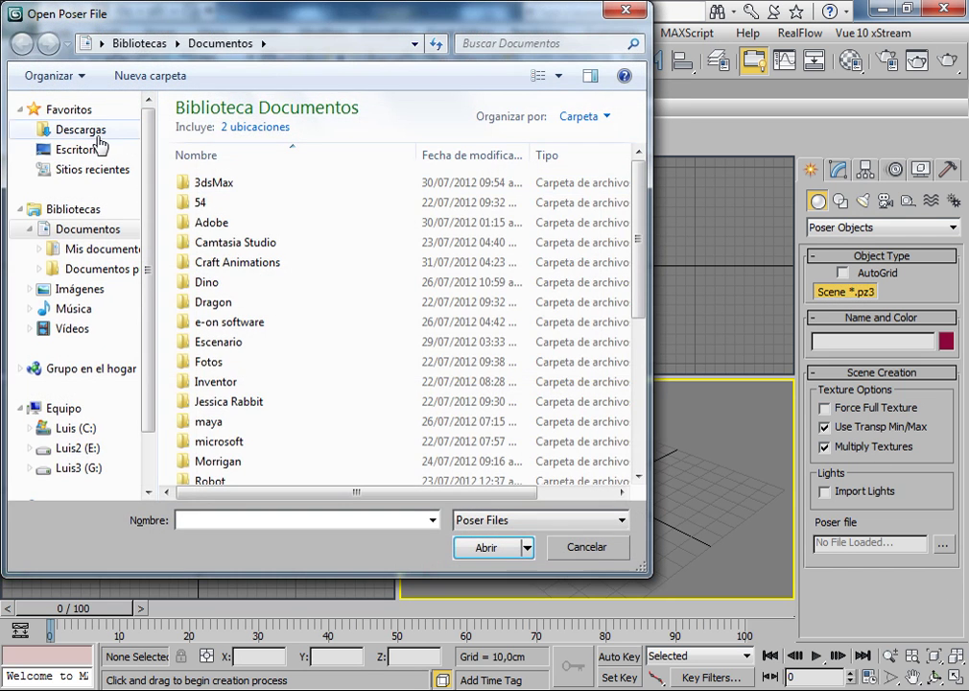
left_click(95, 150)
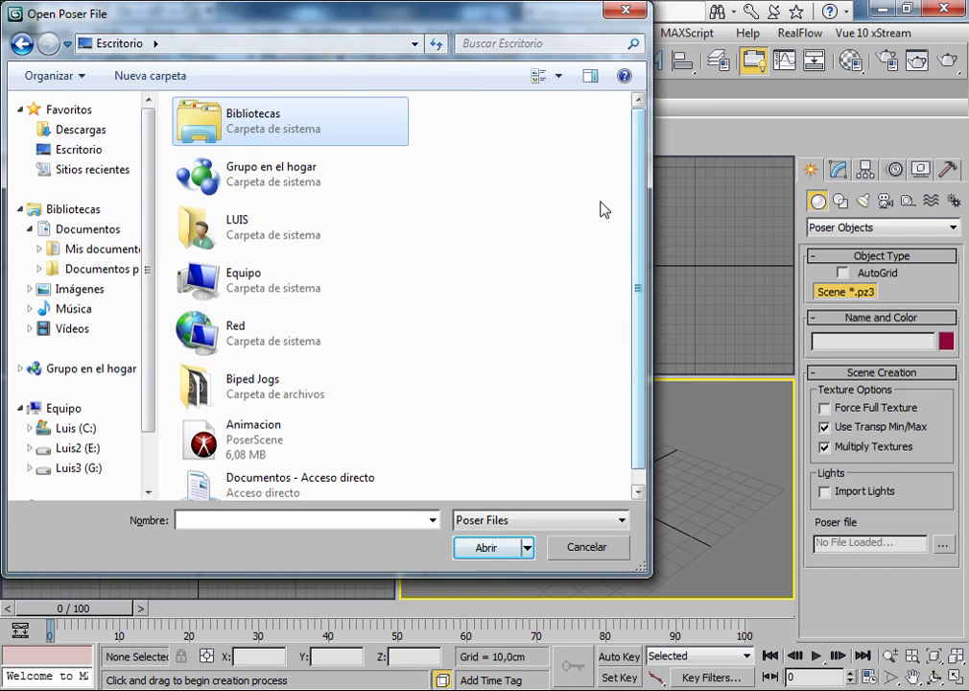
left_click(257, 439)
left_click(487, 553)
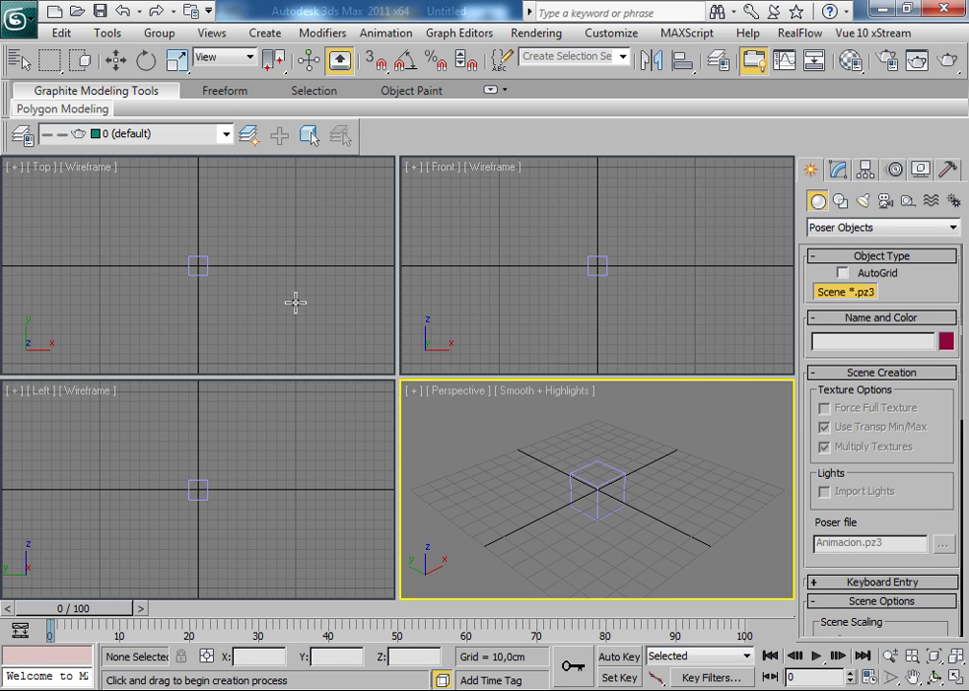
- Drag out the Animacion Poser scene object in the Top view, then move it down along Z
left_click(198, 265)
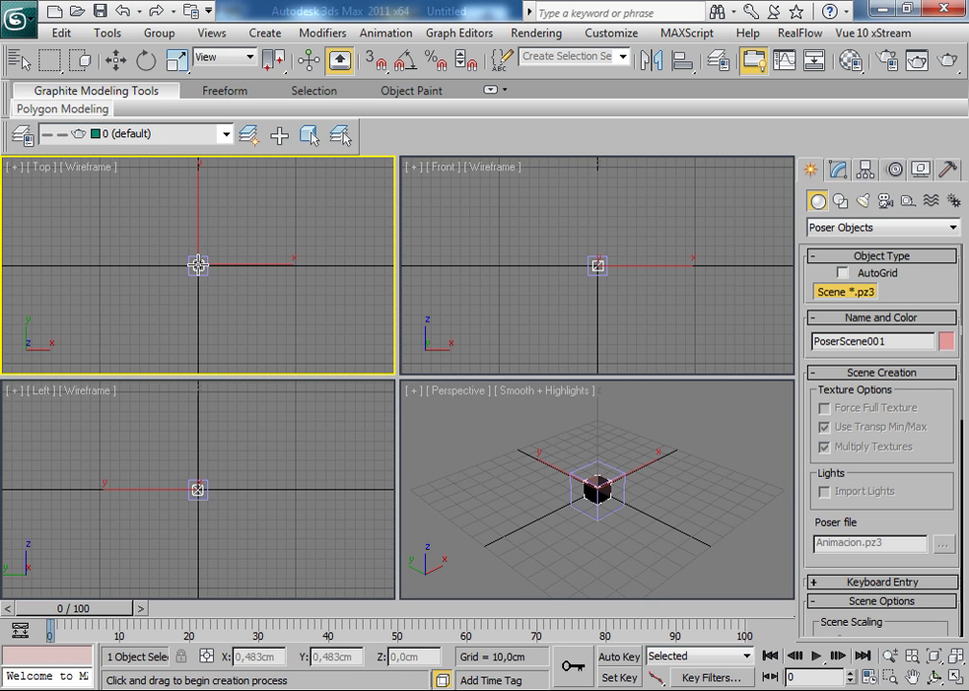
left_click_drag(239, 307, 269, 340)
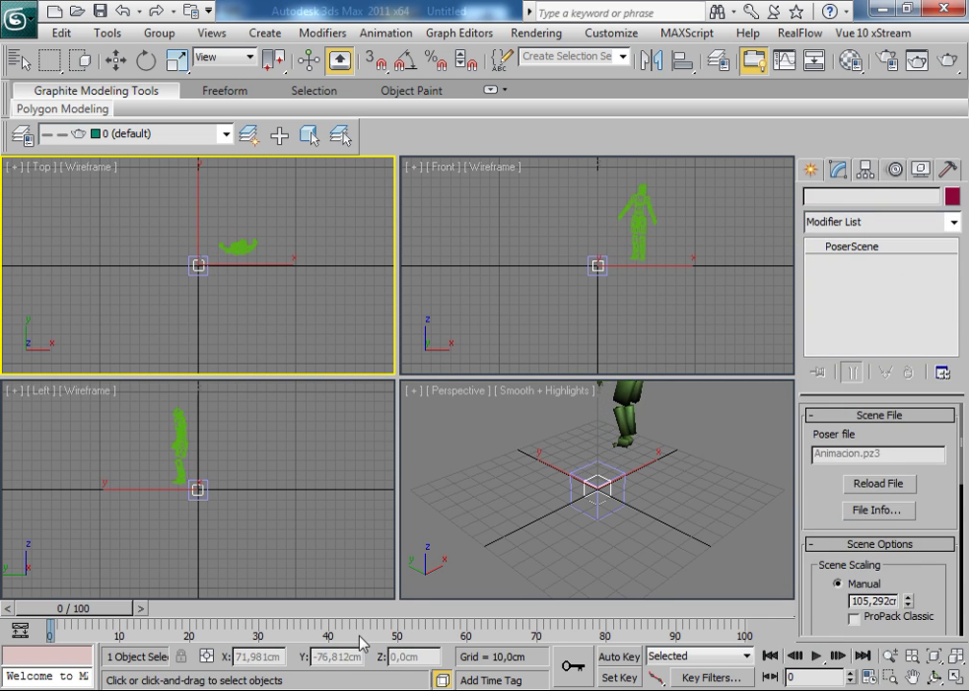
middle_click_drag(657, 506, 640, 511, "alt")
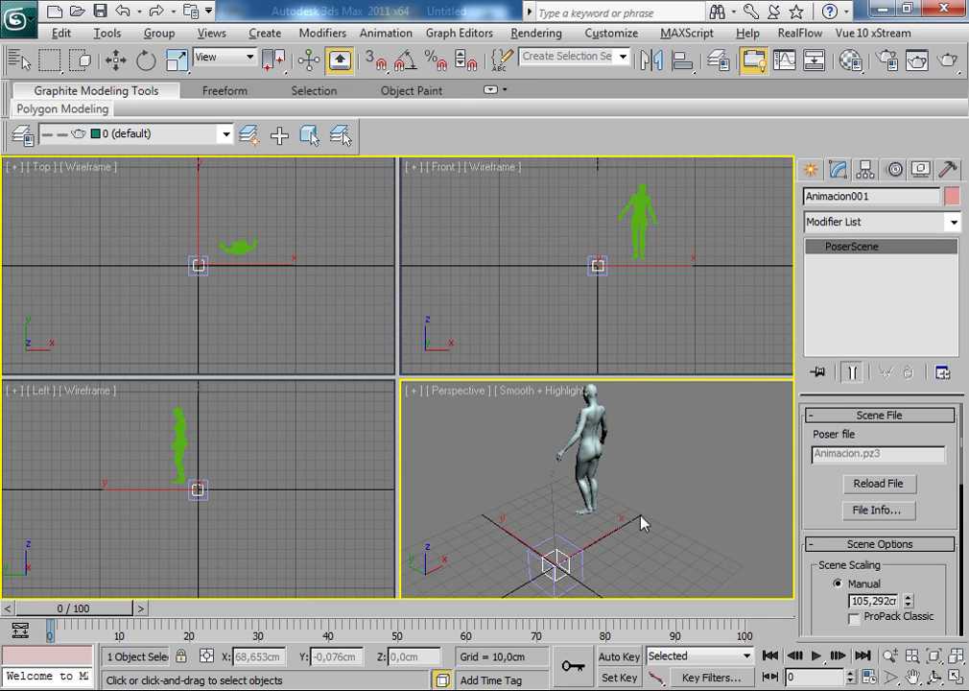
key("alt+w")
mouse_move(422, 446)
middle_mouse_down("alt")
mouse_move(329, 472)
mouse_move(481, 481)
mouse_move(515, 474)
mouse_move(350, 537)
mouse_move(329, 533)
middle_mouse_up("alt")
middle_click_drag(285, 500, 298, 536, "alt")
left_click(116, 59)
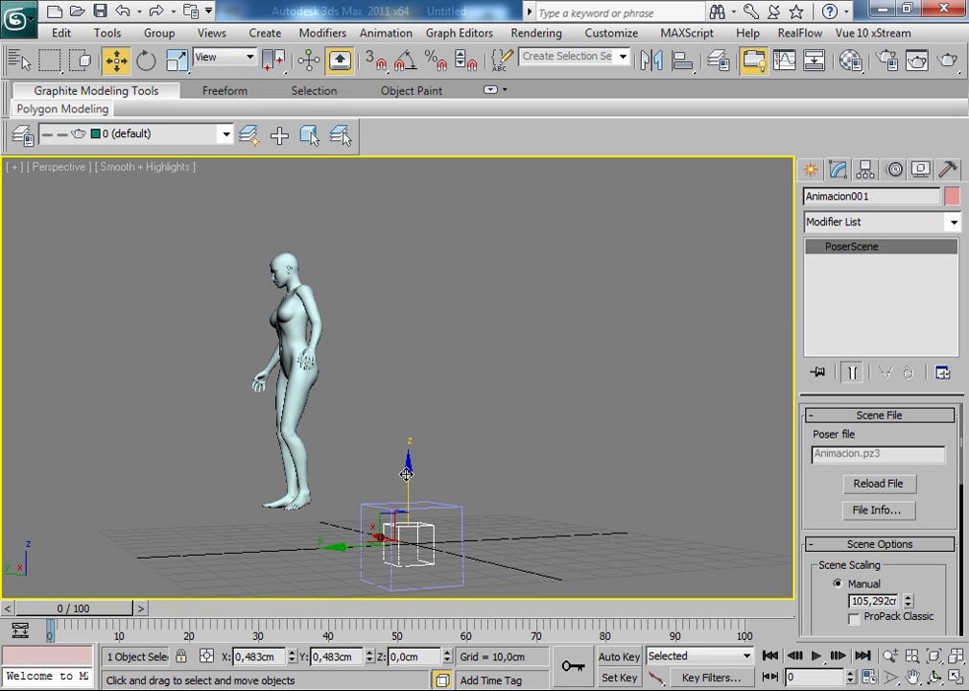
left_click_drag(418, 526, 406, 498)
- Lower the figure onto the ground line in the Left view, then reframe the Perspective view
key("alt+w")
right_click(276, 501)
key("alt+w")
scroll(512, 550, "up", 3)
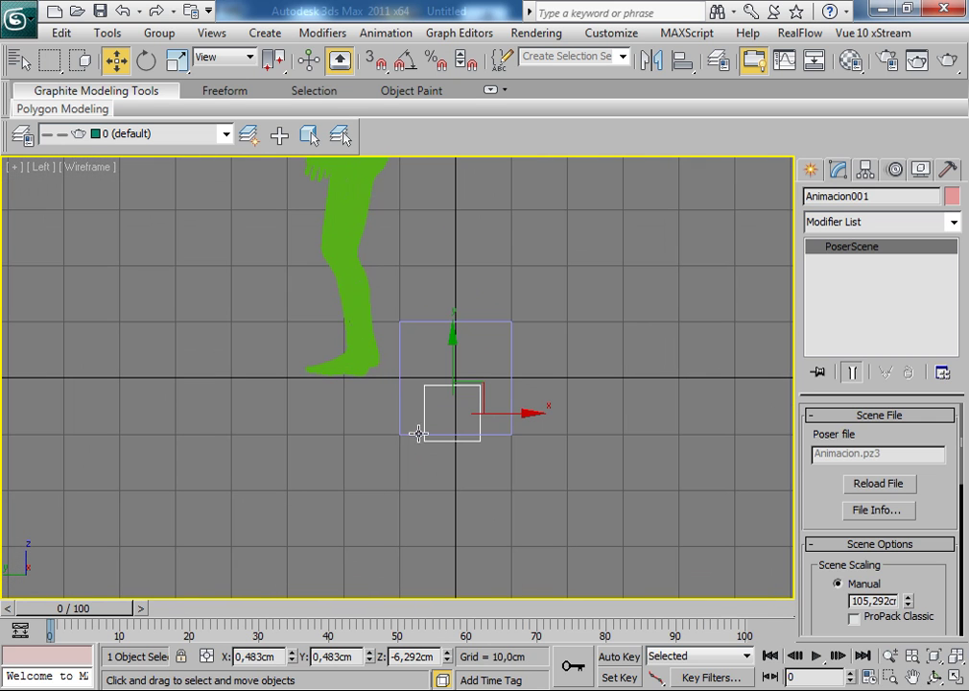
mouse_move(452, 333)
left_mouse_down()
mouse_move(450, 343)
mouse_move(454, 336)
left_mouse_up()
middle_click_drag(453, 336, 372, 402)
scroll(372, 403, "down", 2)
scroll(372, 403, "down", 2)
key("alt+w")
right_click(621, 493)
key("alt+w")
scroll(403, 439, "down", 2)
middle_click_drag(402, 439, 383, 432)
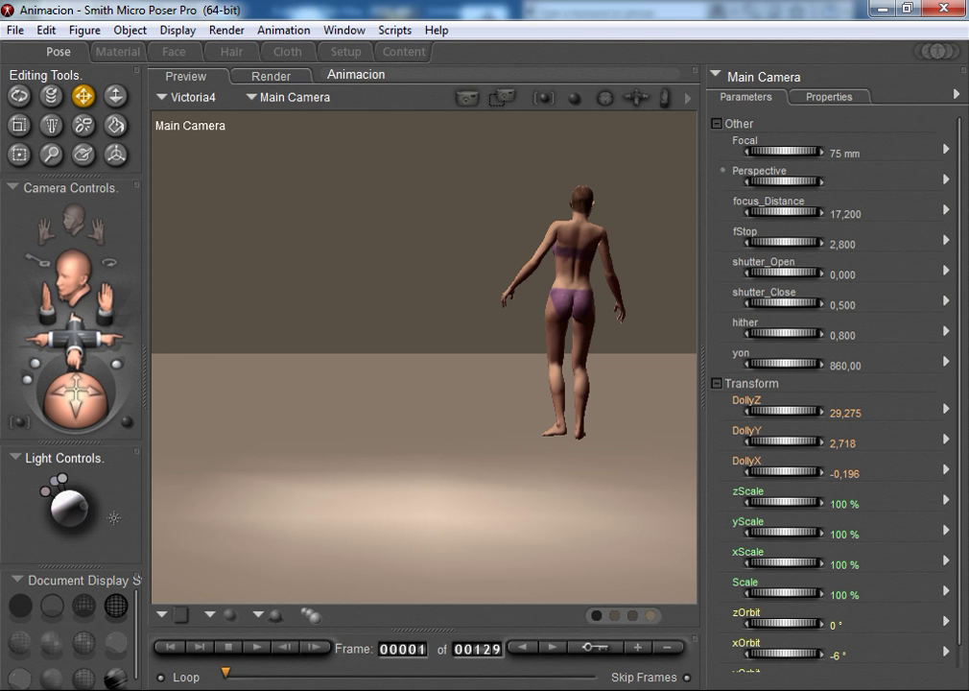
- Set the Time Configuration End Time to 129 and scrub forward a few frames
key("alt+Tab")
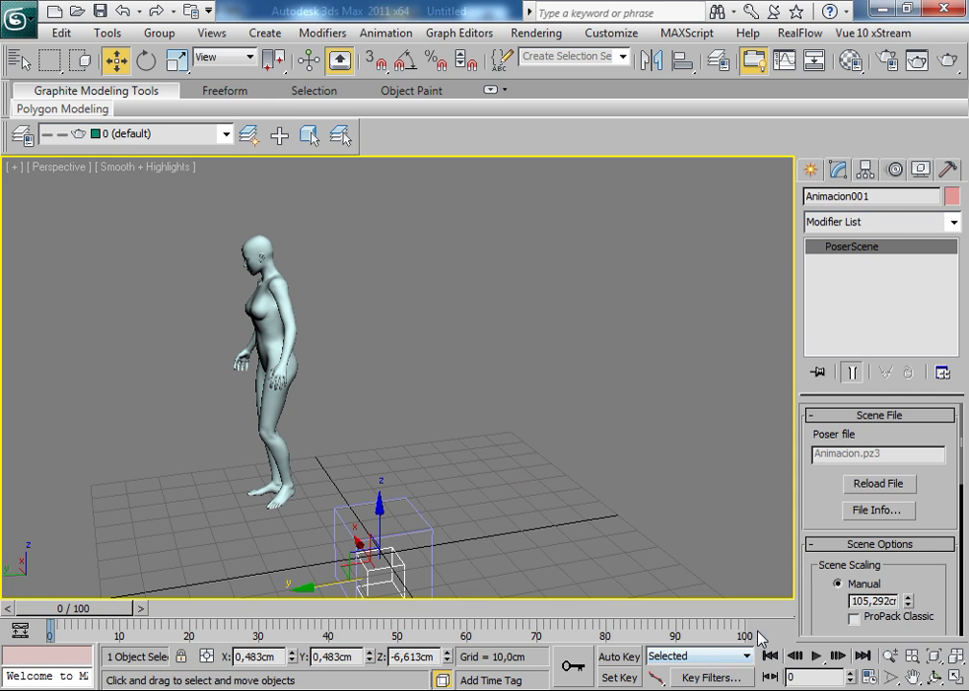
right_click(849, 661)
left_click_drag(433, 385, 394, 397)
type("129")
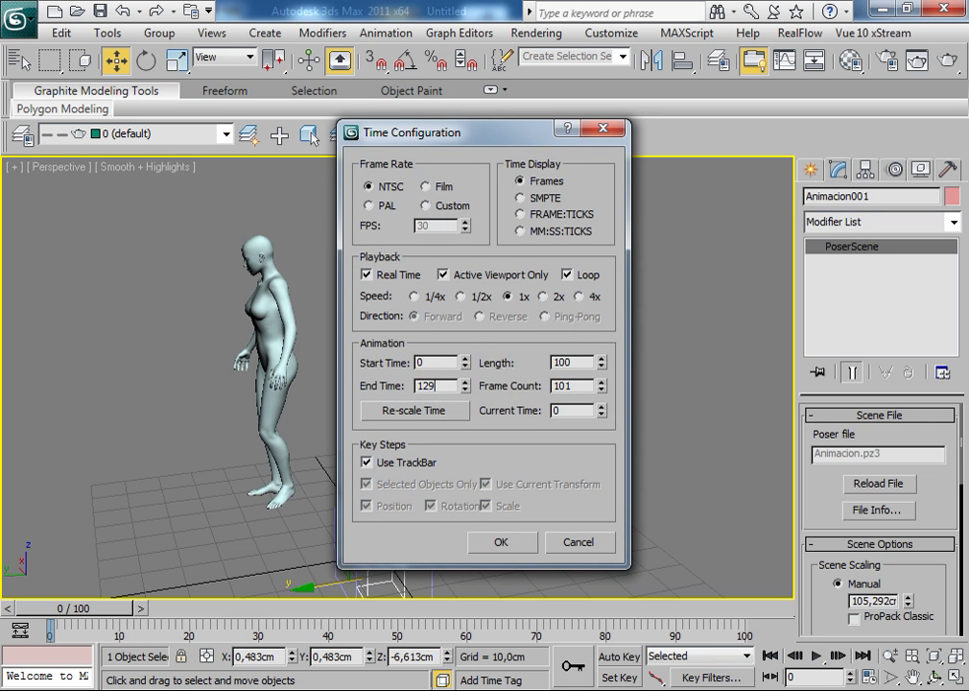
key("Return")
left_click(479, 542)
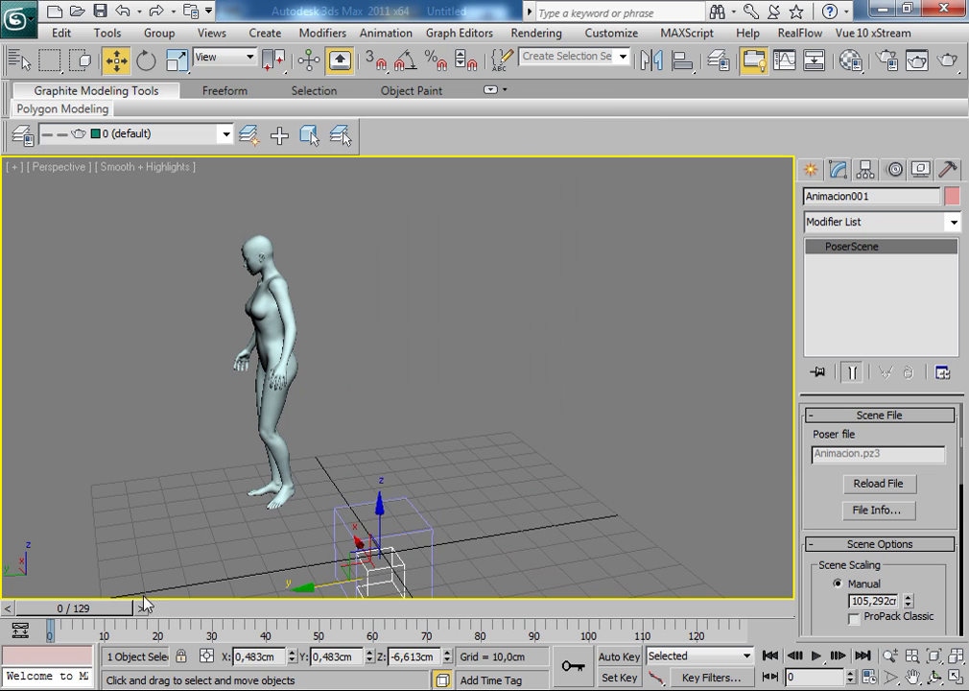
left_click_drag(89, 613, 190, 614)
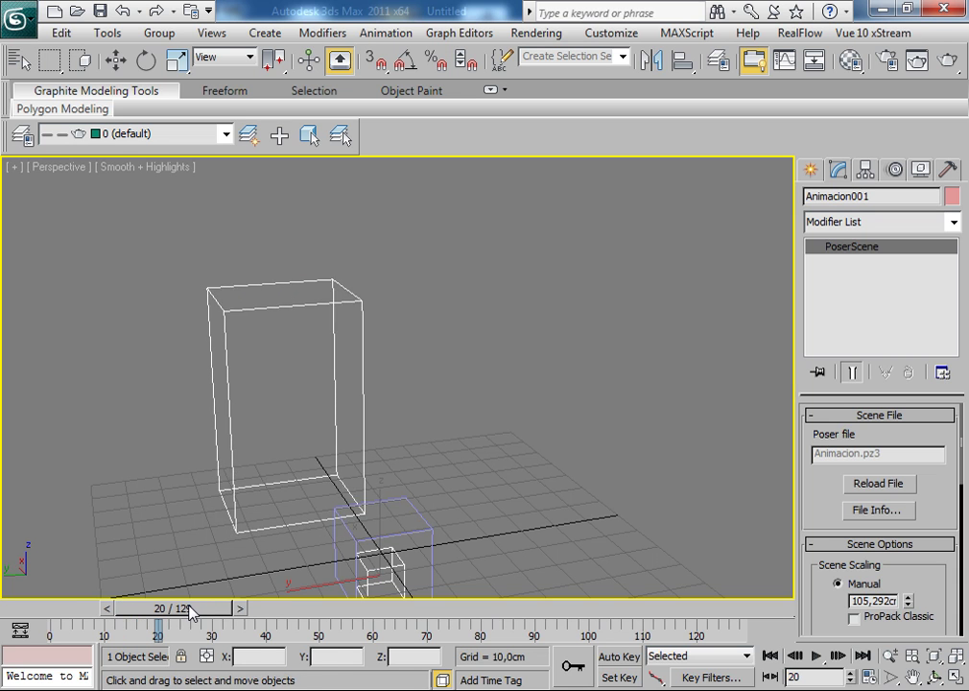
- Scrub the animation and widen the command panel to two columns showing the Poser Scene Options
left_click_drag(199, 611, 428, 613)
key("w")
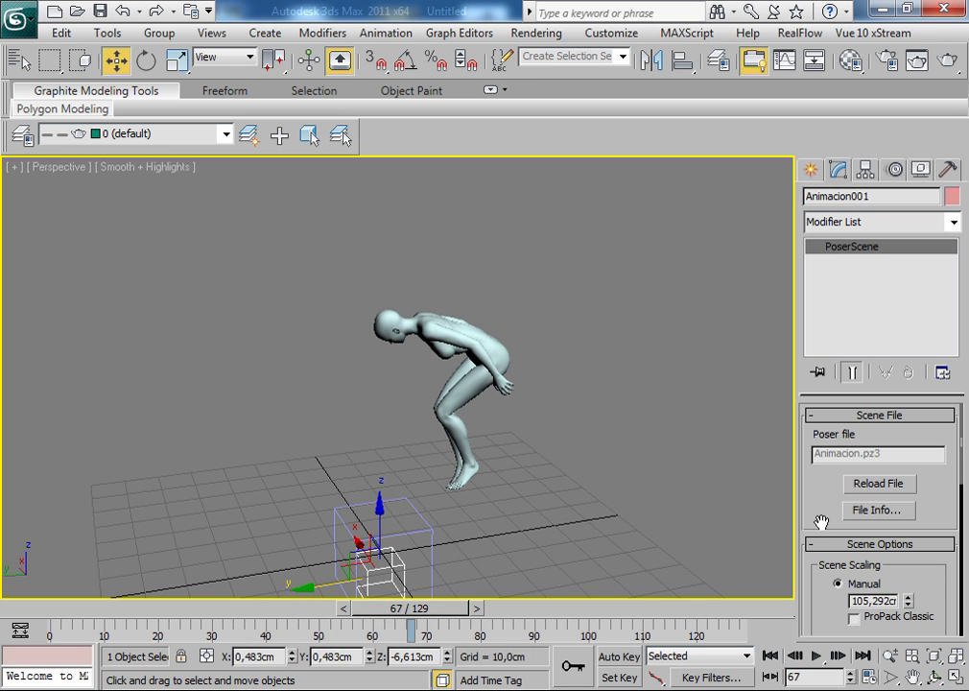
left_click_drag(788, 517, 623, 517)
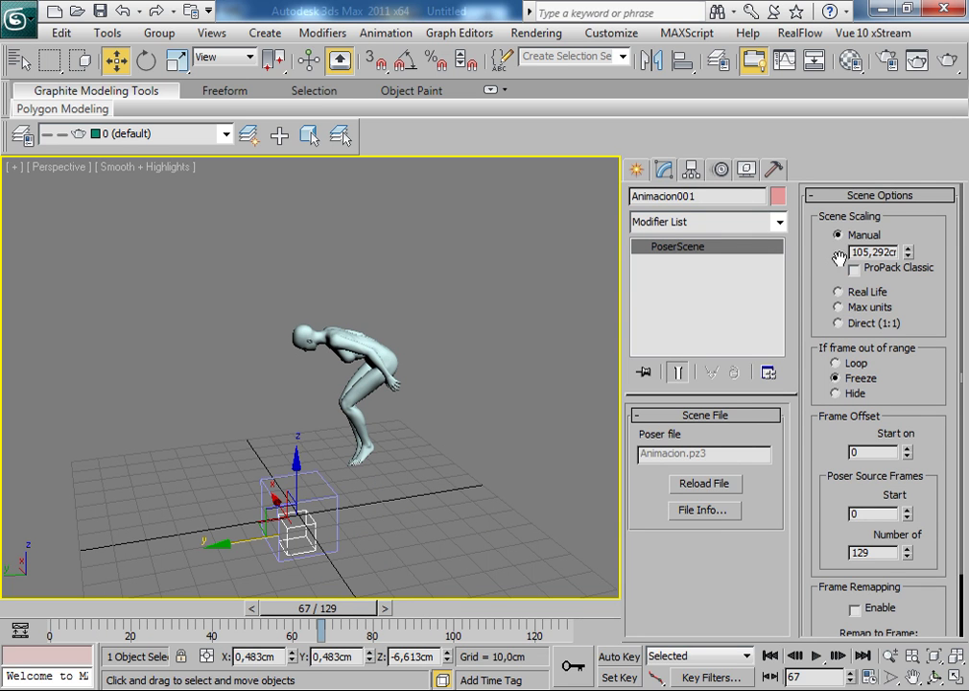
left_click_drag(827, 283, 827, 265)
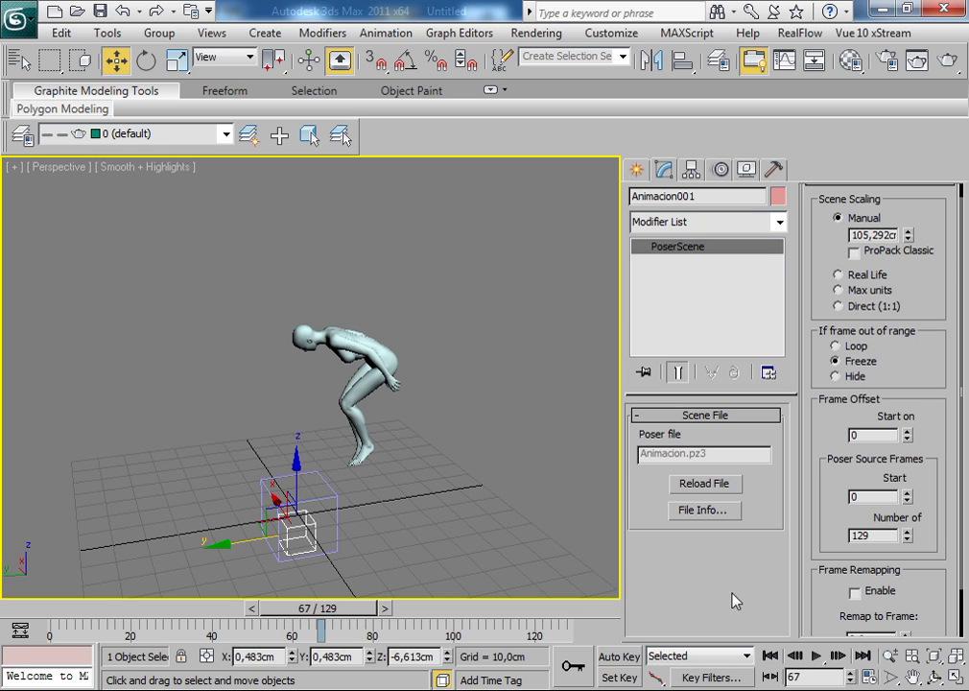
mouse_move(838, 535)
left_mouse_down()
mouse_move(829, 443)
mouse_move(815, 532)
left_mouse_up()
- Set the Poser figure to Box Tracking and scrub the backflip to frame 77 and back
left_click(391, 426)
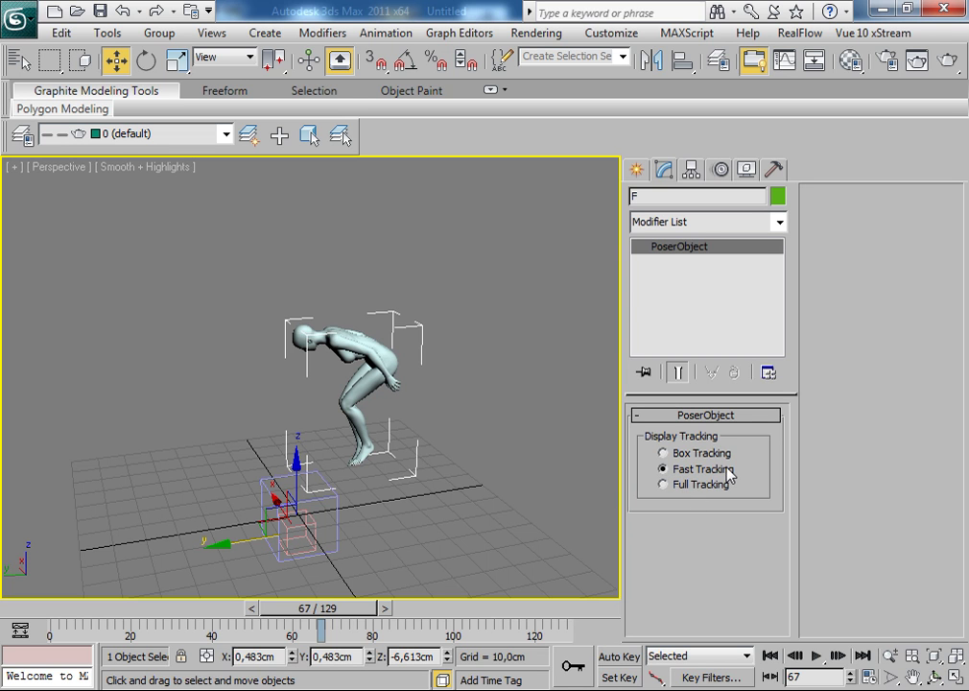
left_click(664, 453)
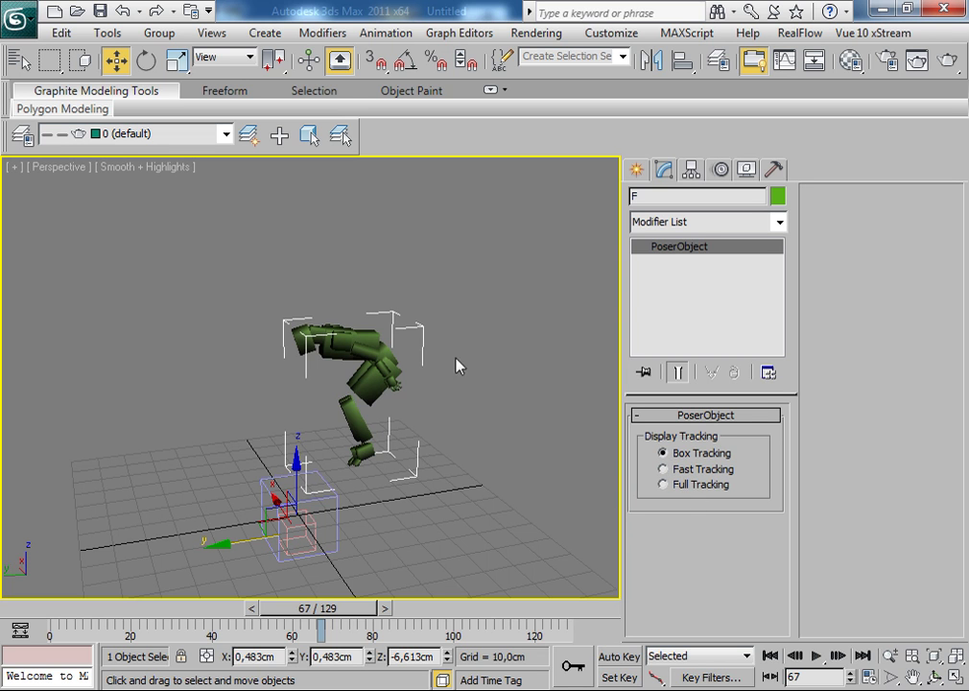
mouse_move(307, 621)
left_mouse_down()
mouse_move(346, 612)
mouse_move(158, 614)
mouse_move(96, 626)
mouse_move(155, 625)
left_mouse_up()
key("w")
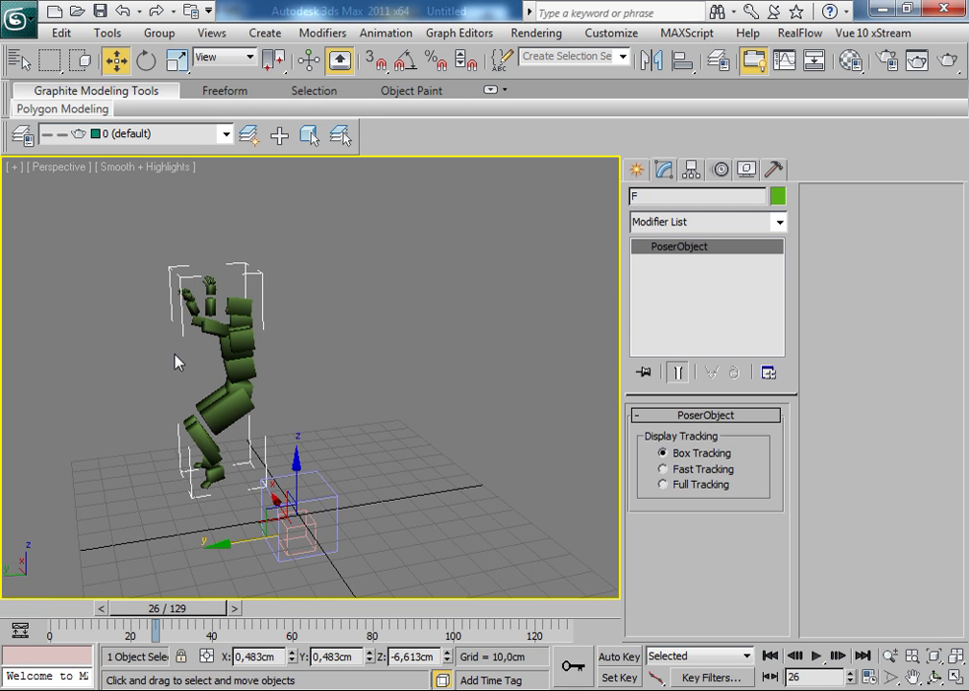
mouse_move(223, 616)
left_mouse_down()
mouse_move(195, 613)
mouse_move(545, 593)
mouse_move(354, 614)
mouse_move(86, 616)
mouse_move(552, 567)
left_mouse_up()
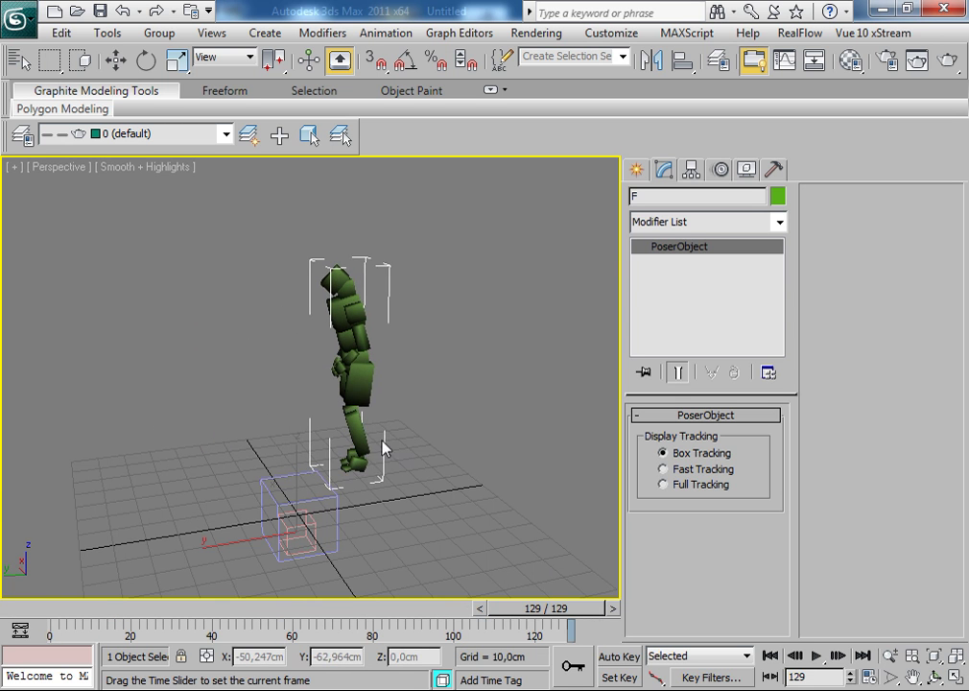
key("w")
scroll(383, 443, "up", 2)
middle_click_drag(384, 443, 392, 437)
mouse_move(579, 605)
left_mouse_down()
mouse_move(216, 607)
mouse_move(67, 627)
mouse_move(135, 610)
mouse_move(553, 599)
mouse_move(309, 606)
mouse_move(38, 650)
left_mouse_up()
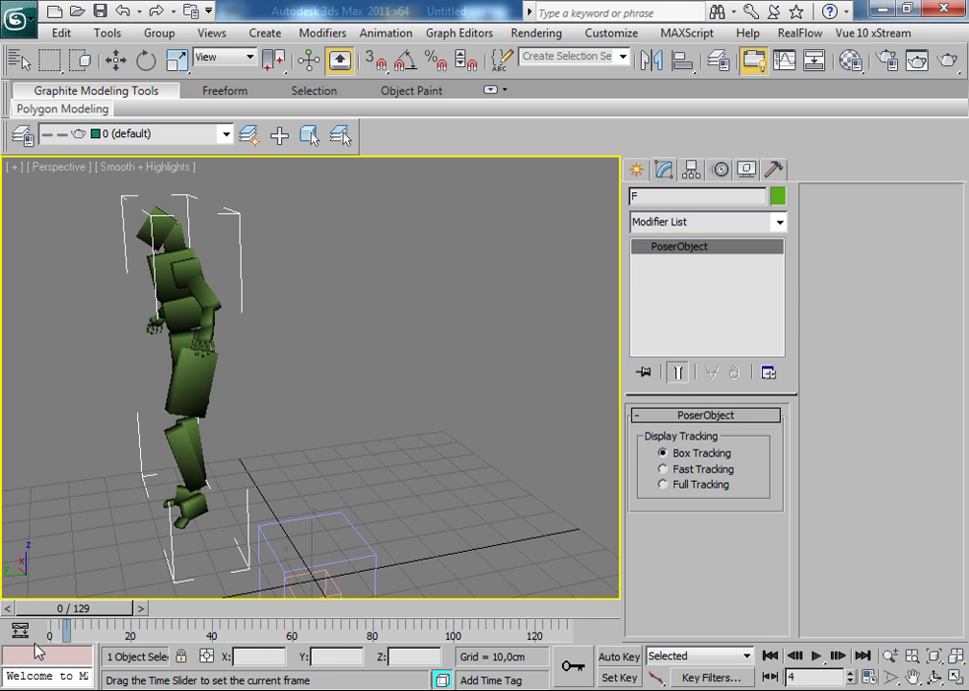
- Frame the figure, scrub the flip to frames 43 and 79, and bring up Time Configuration
key("w")
mouse_move(358, 486)
middle_mouse_down()
mouse_move(343, 470)
mouse_move(327, 482)
middle_mouse_up()
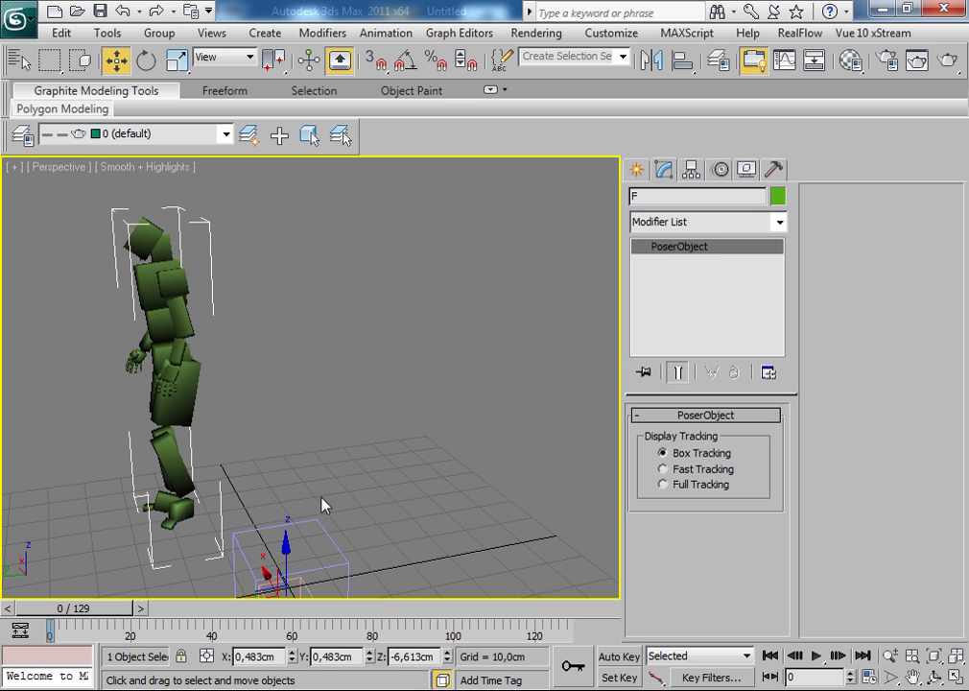
middle_click_drag(320, 504, 287, 491)
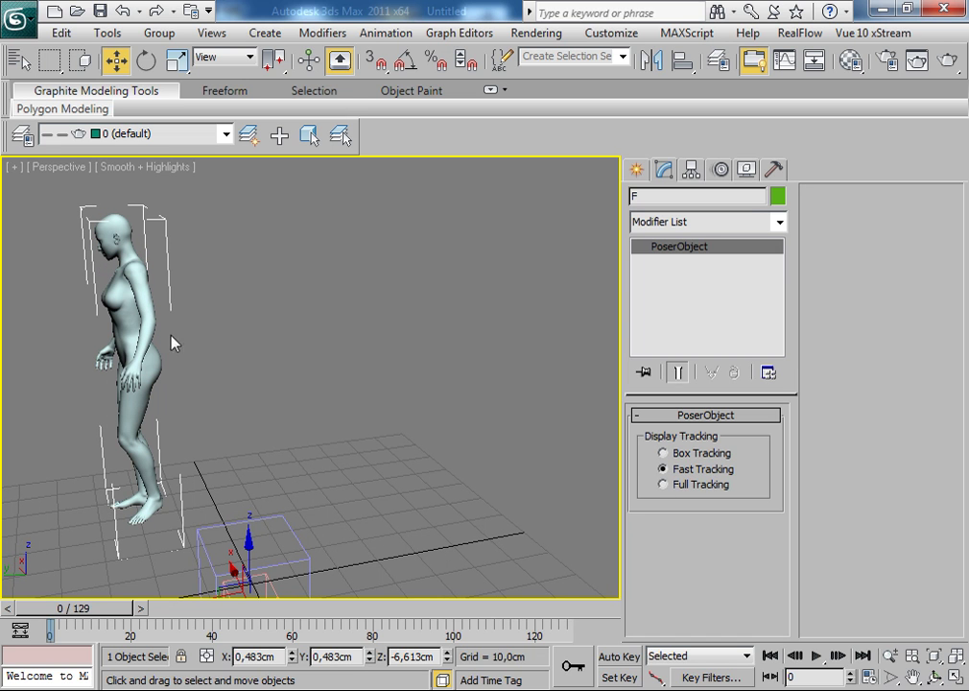
left_click_drag(102, 607, 267, 601)
key("w")
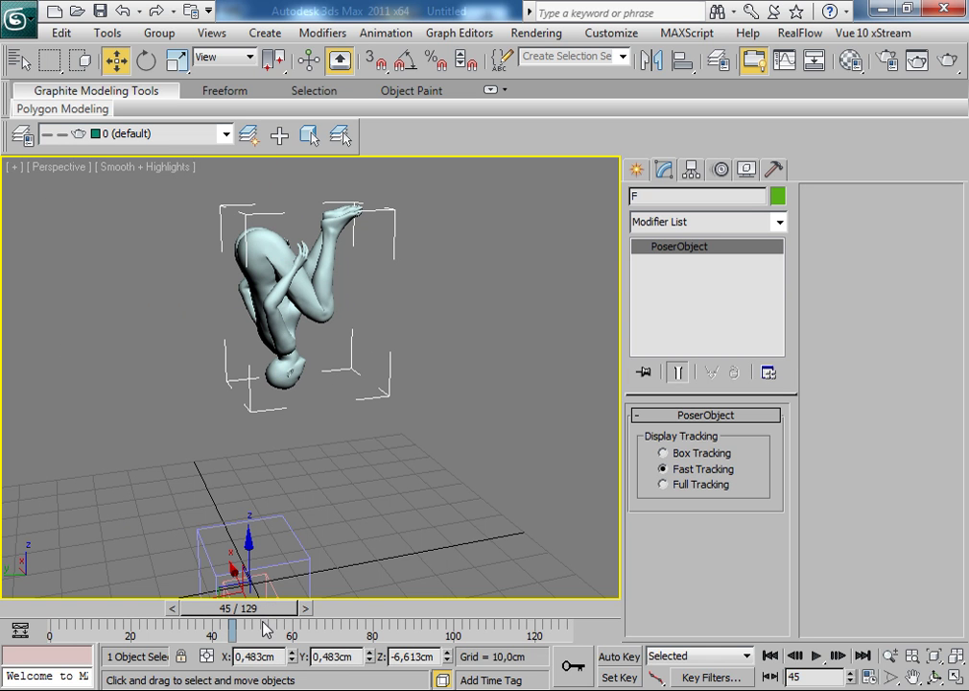
left_click_drag(255, 607, 468, 589)
key("w")
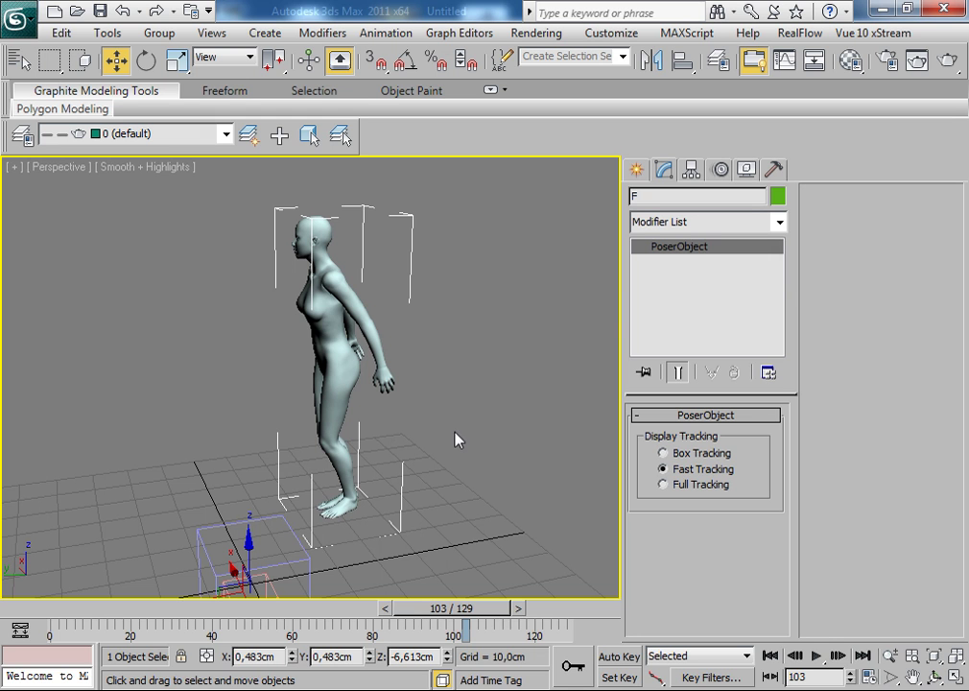
left_click(867, 676)
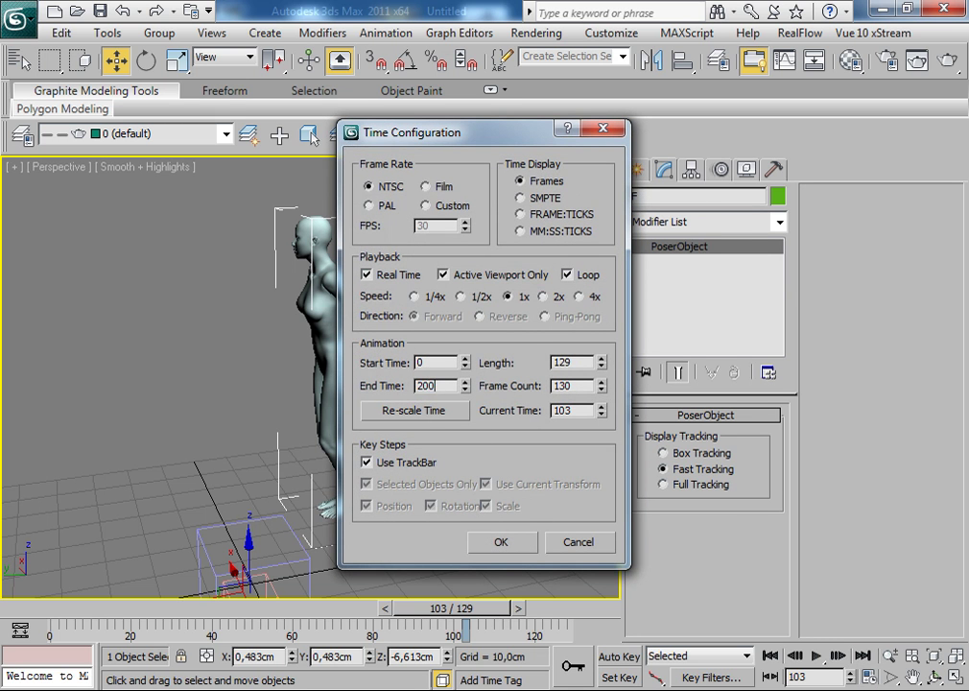
- Set End Time to 200 and scrub the longer timeline past the end of the backflip
type("200")
key("Return")
left_click(501, 542)
mouse_move(329, 616)
left_mouse_down()
mouse_move(283, 616)
mouse_move(569, 621)
mouse_move(213, 636)
mouse_move(173, 613)
mouse_move(62, 614)
left_mouse_up()
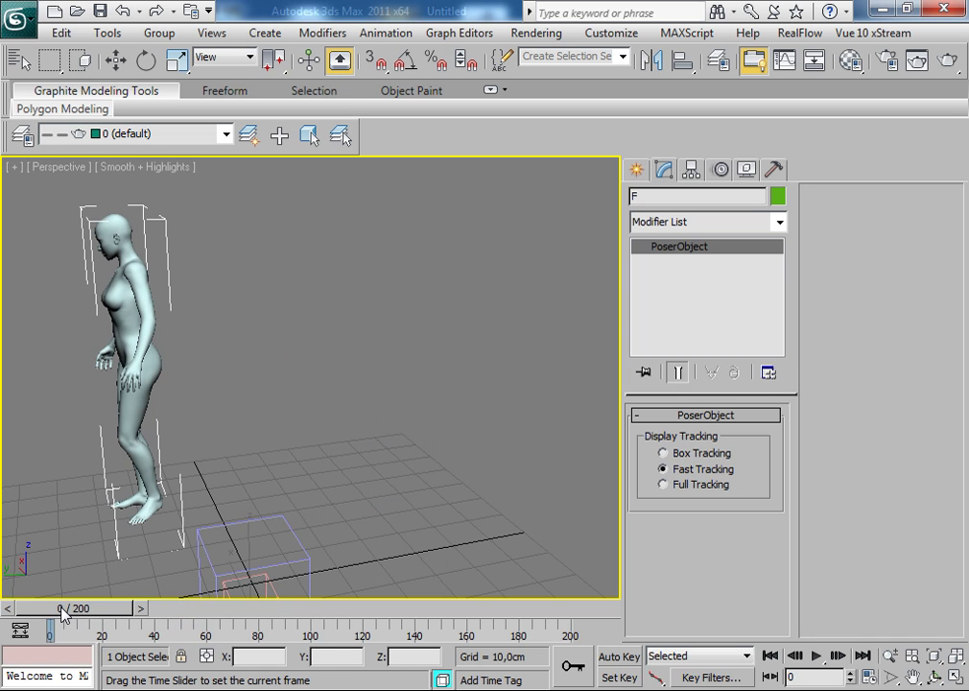
key("w")
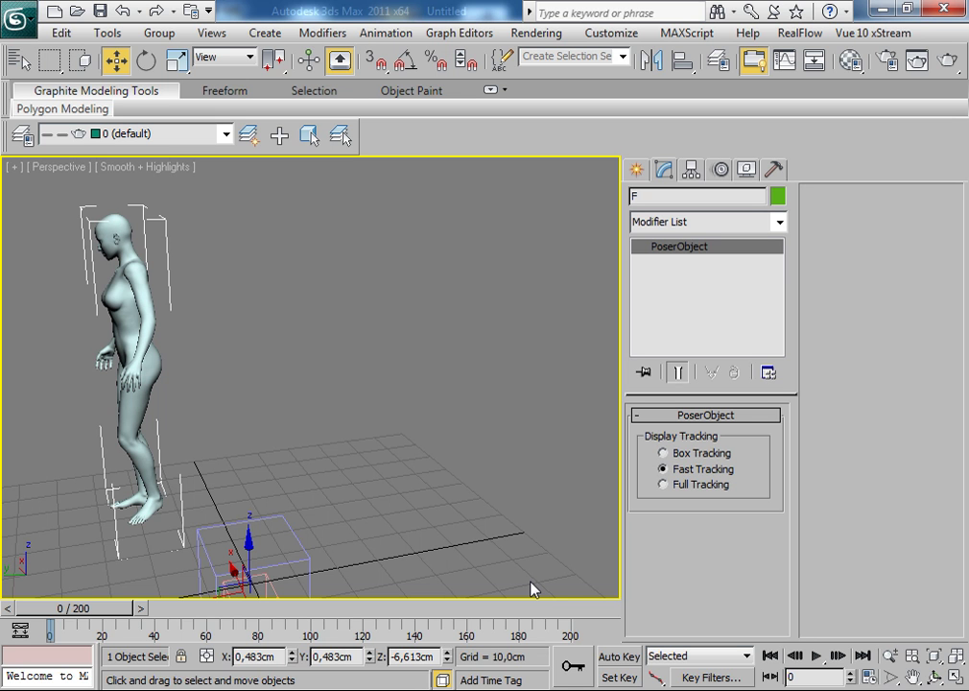
- Select the Poser scene container object and reframe the Perspective view around the figure
middle_click_drag(478, 570, 476, 457, "alt")
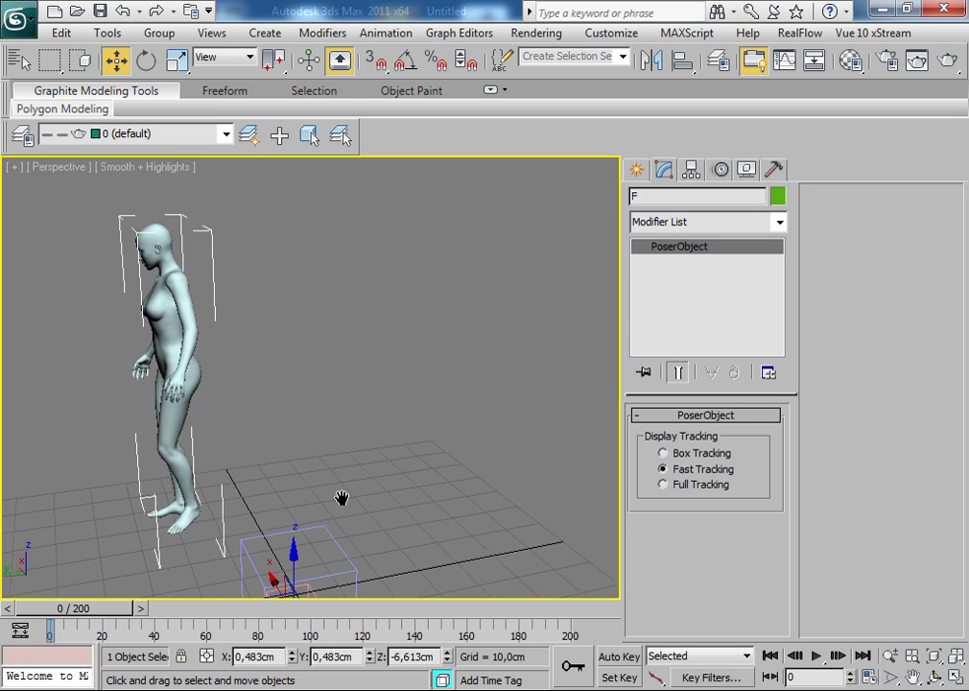
middle_click_drag(374, 524, 361, 457, "alt")
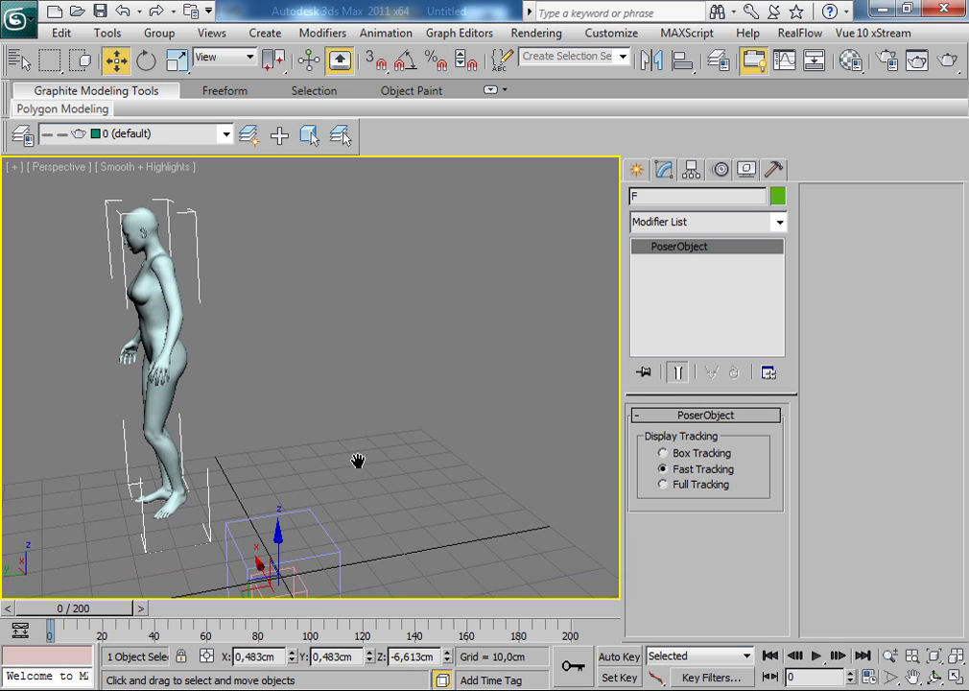
left_click(299, 579)
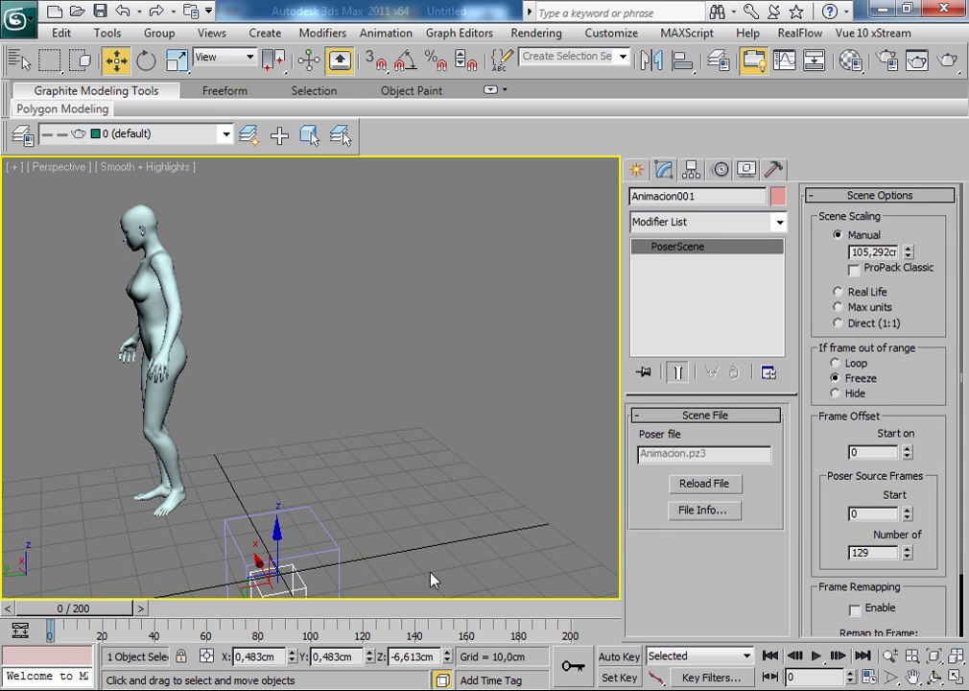
left_click_drag(822, 547, 824, 471)
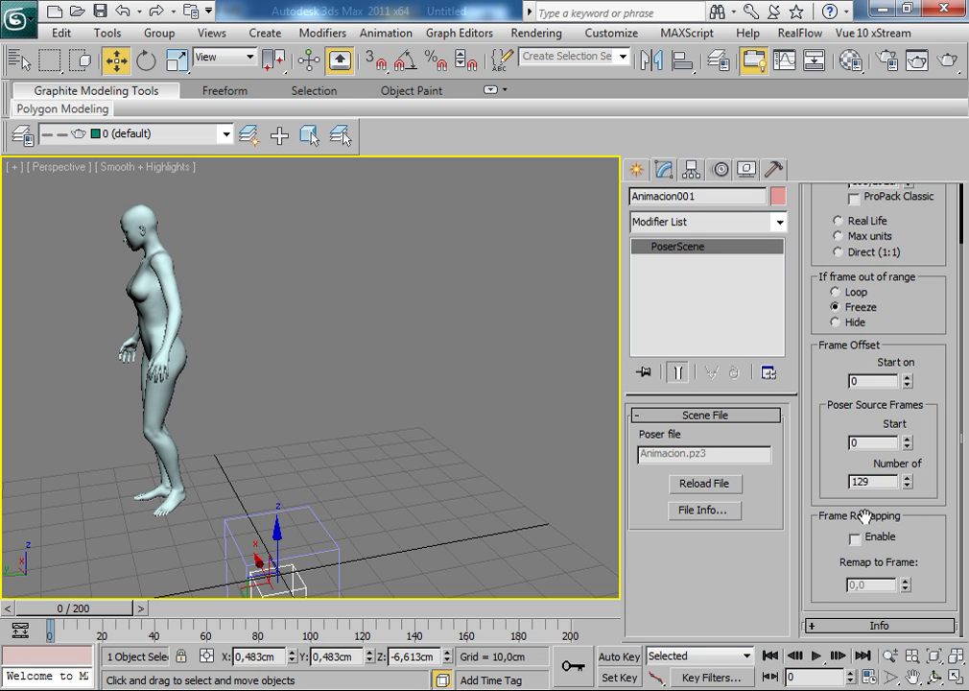
middle_click_drag(373, 470, 357, 462)
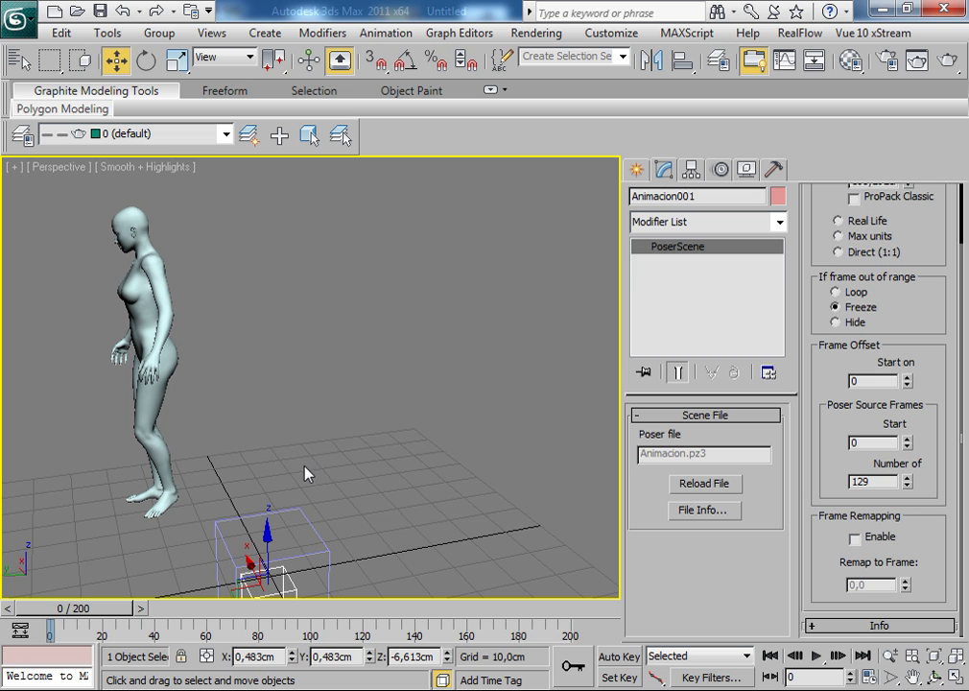
middle_click_drag(339, 422, 324, 435)
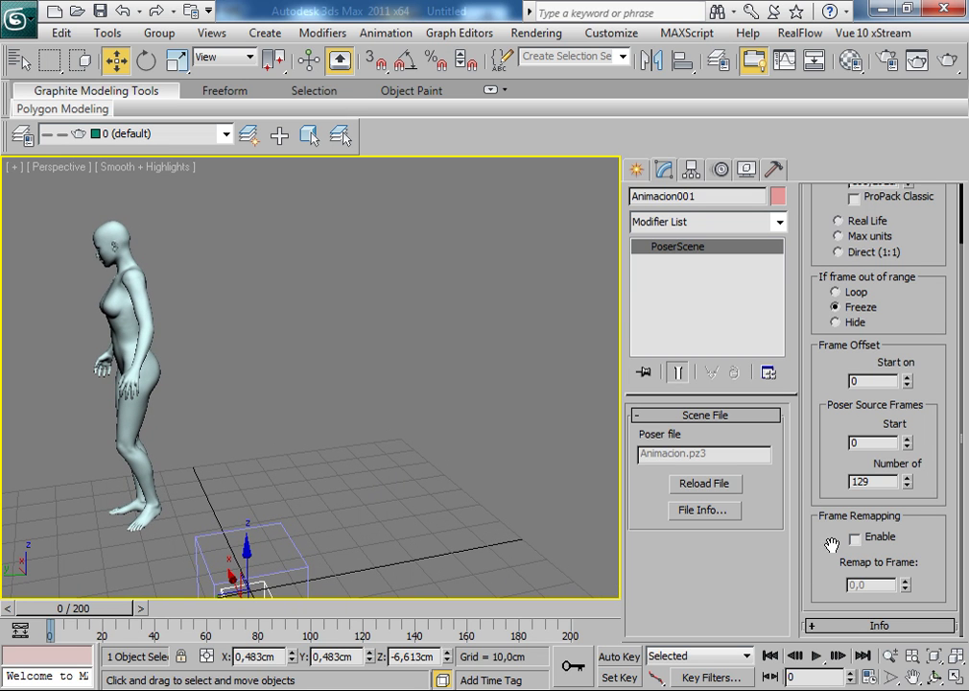
- Enable frame remapping on the Poser scene and turn on Auto Key
left_click(854, 539)
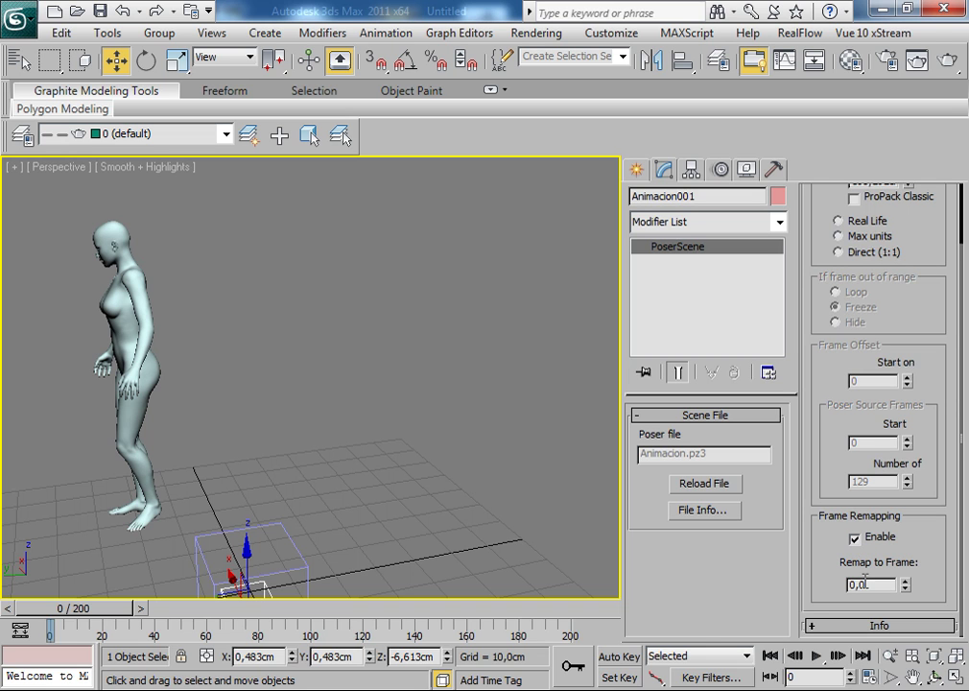
left_click(615, 658)
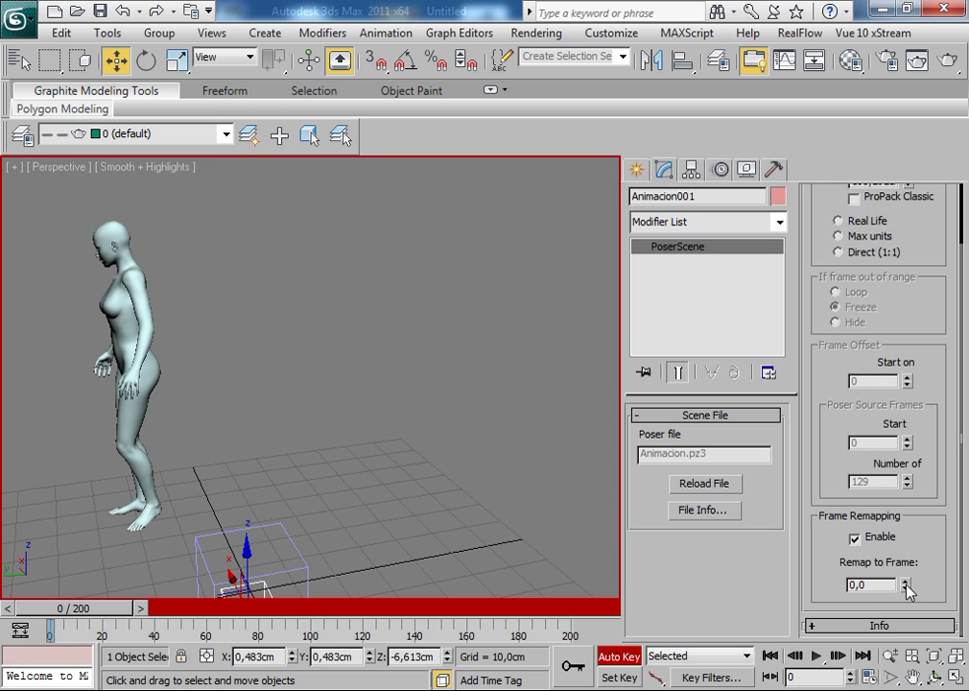
key("alt+Tab")
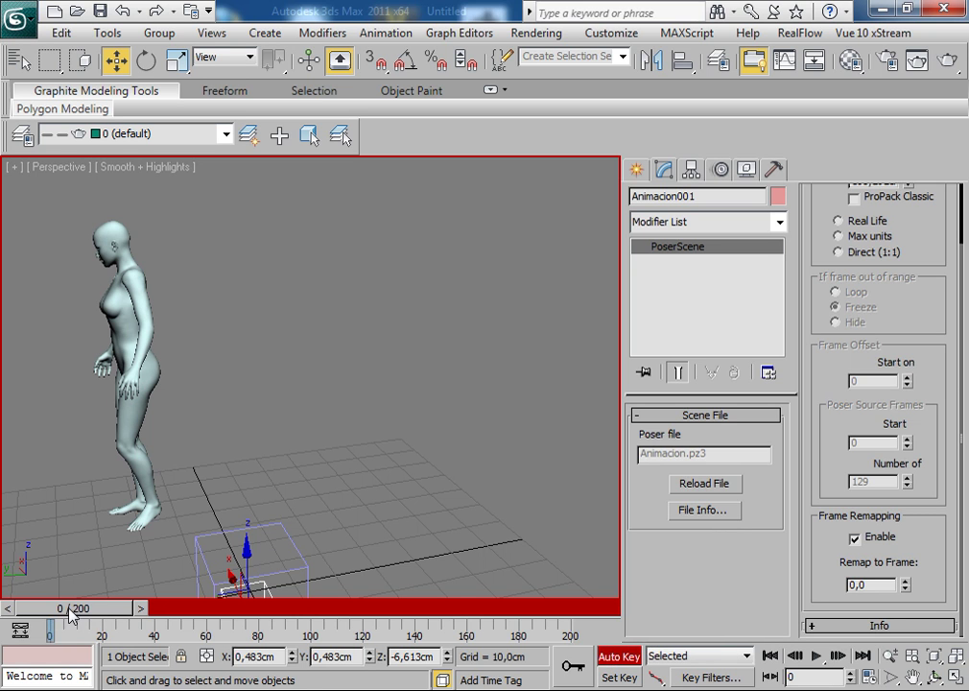
- At frame 200, key the Remap to Frame value to 129, then turn Auto Key off
left_click_drag(70, 615, 579, 623)
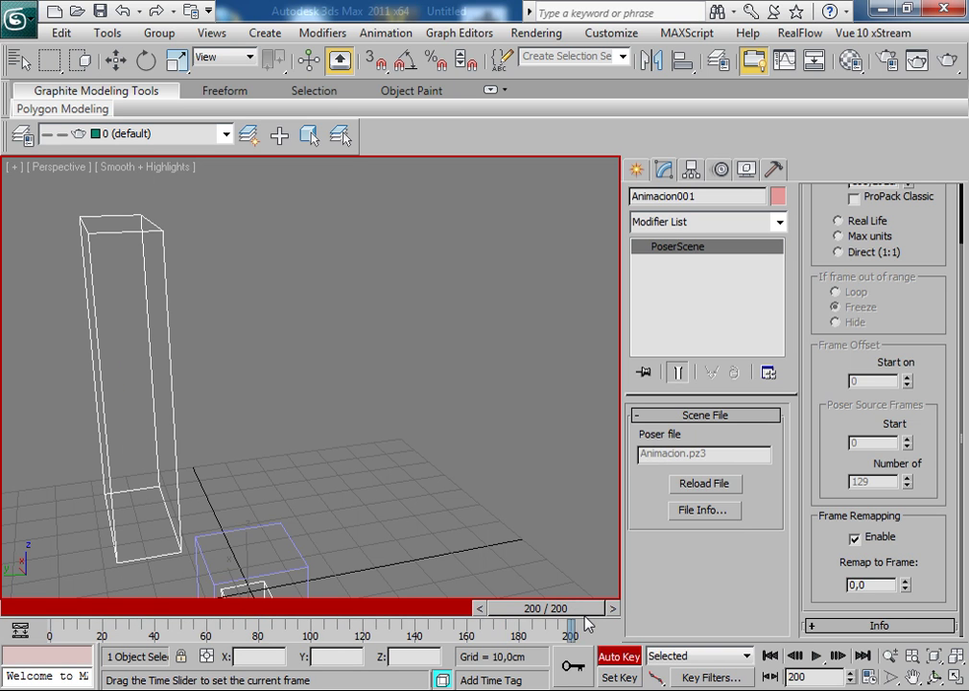
key("w")
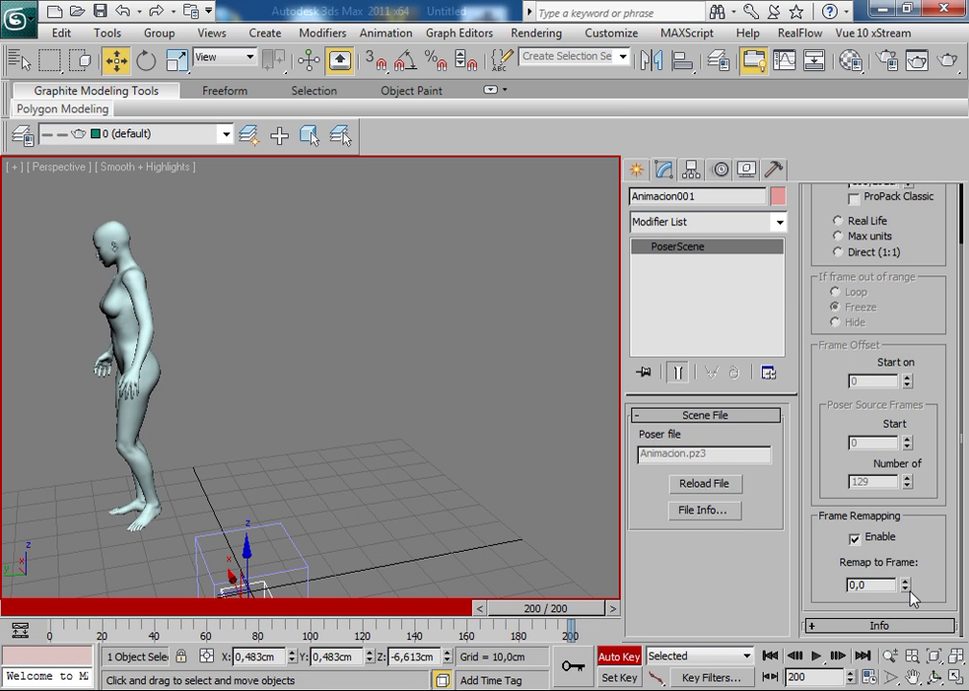
double_click(868, 584)
type("129")
key("Return")
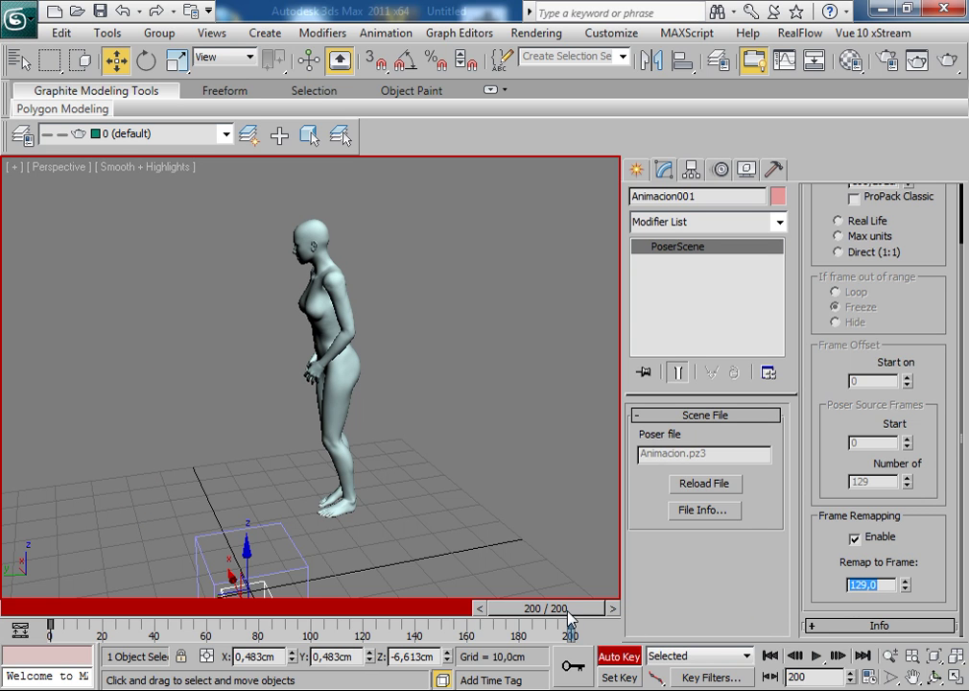
left_click(617, 655)
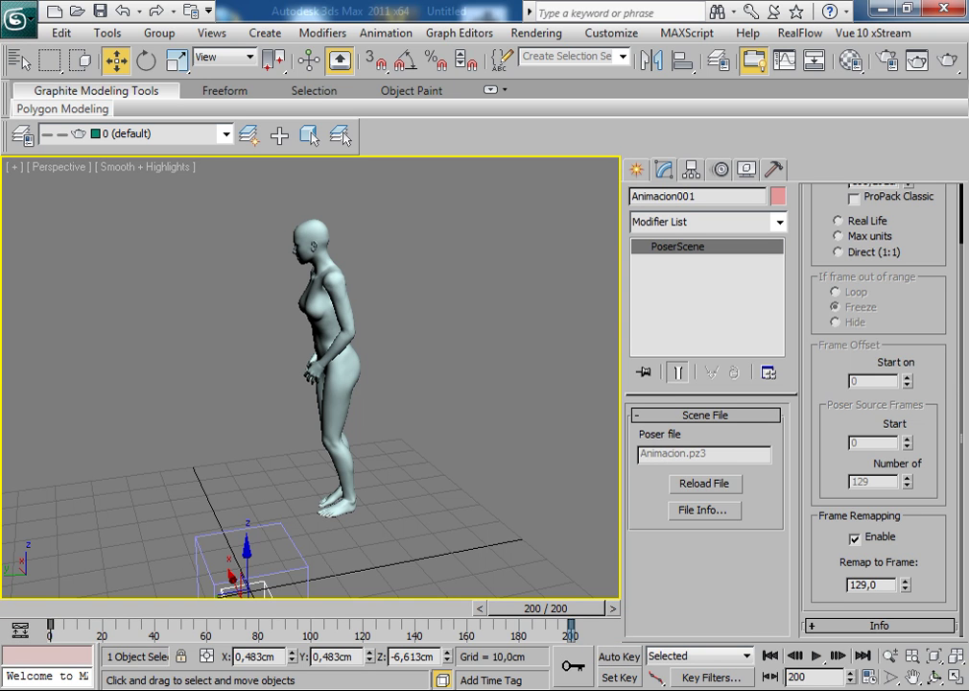
key("alt+Tab")
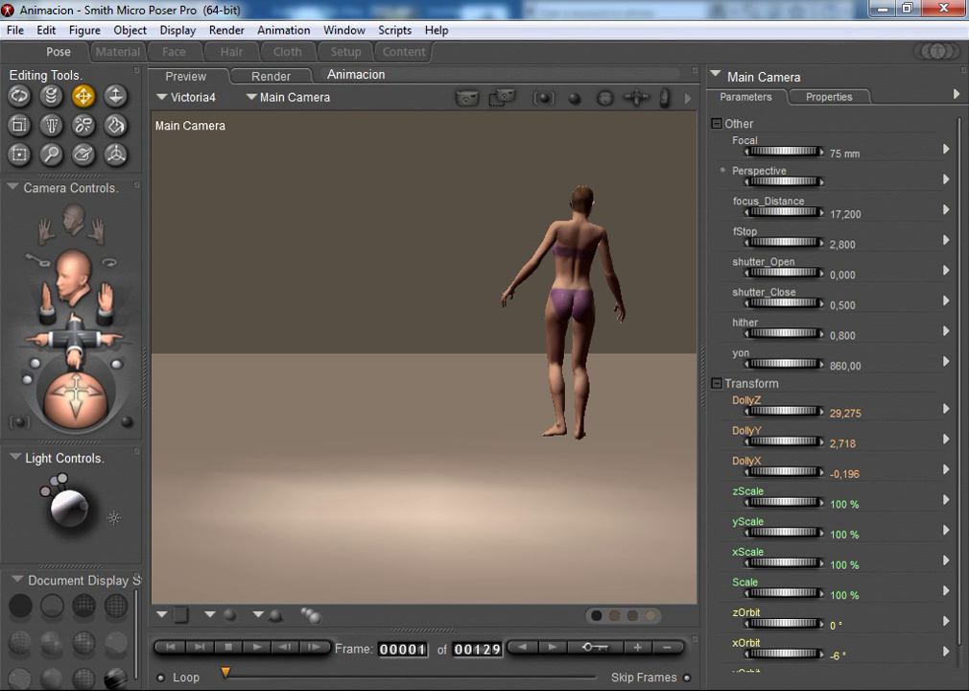
- In Poser, compare the figure at the last frame 129 and the first frame 1
key("alt+Tab")
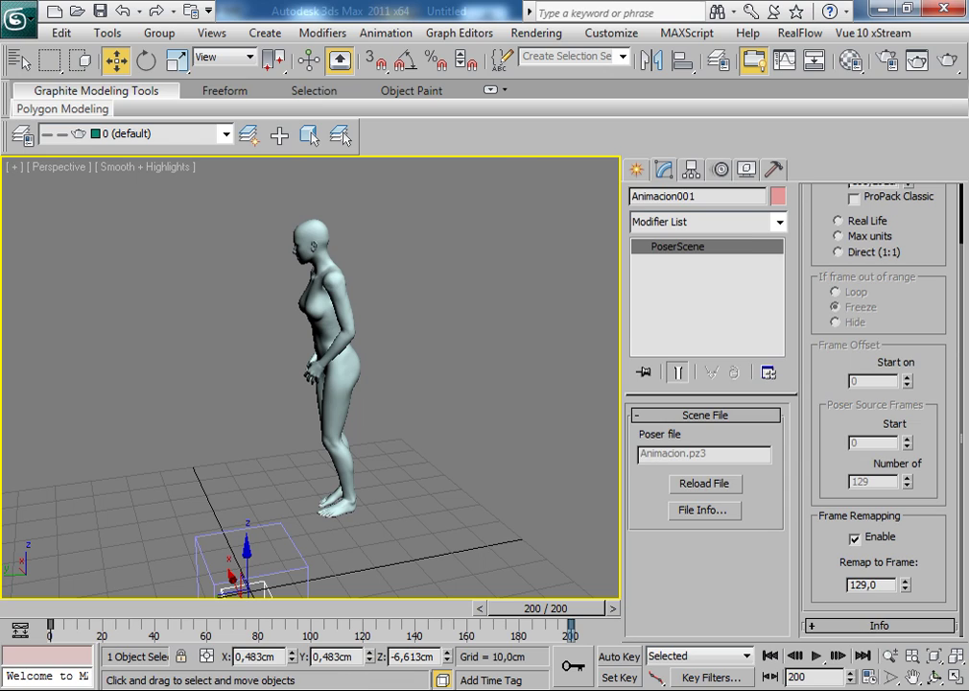
key("alt+Tab")
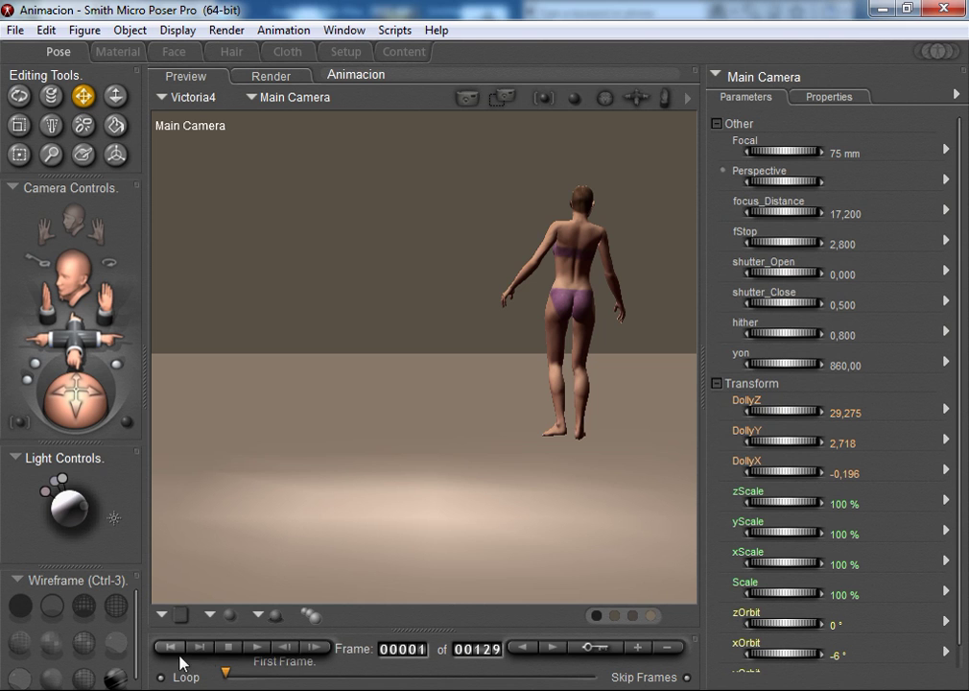
left_click(199, 649)
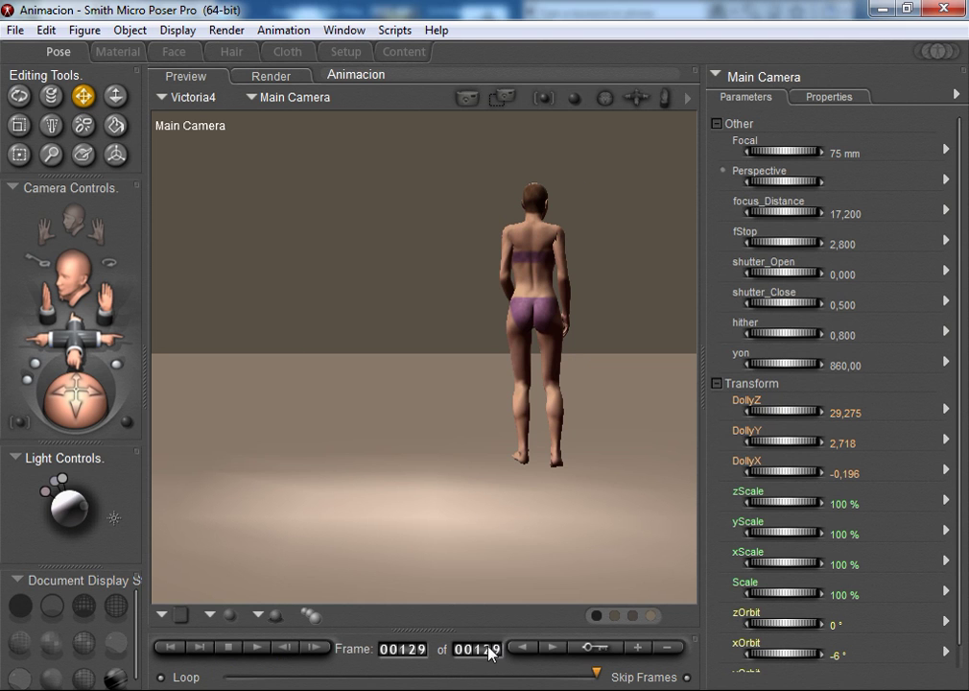
left_click(171, 647)
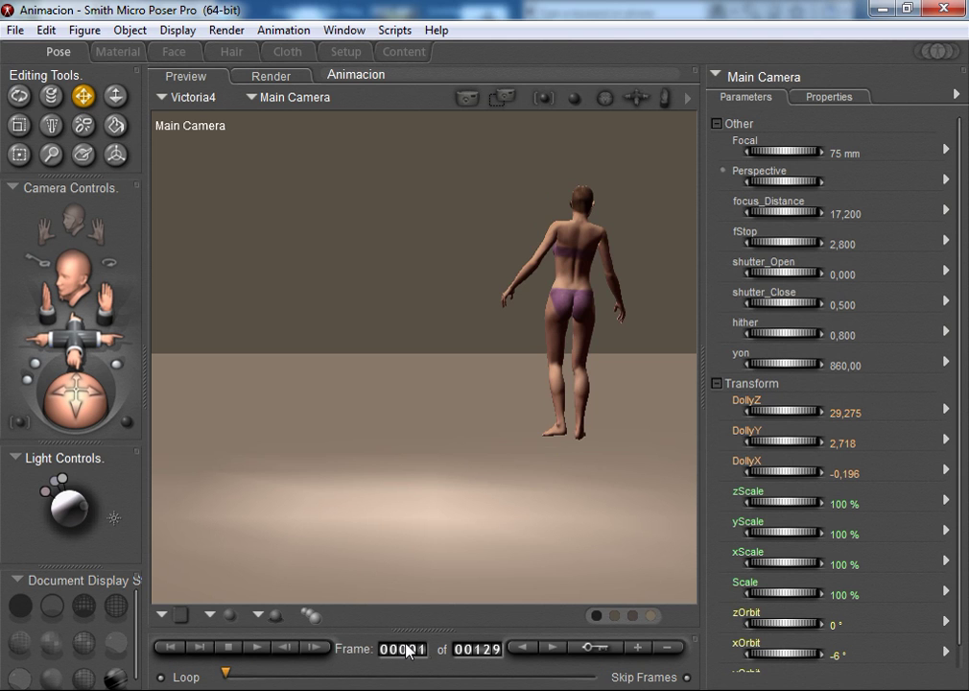
left_click(199, 649)
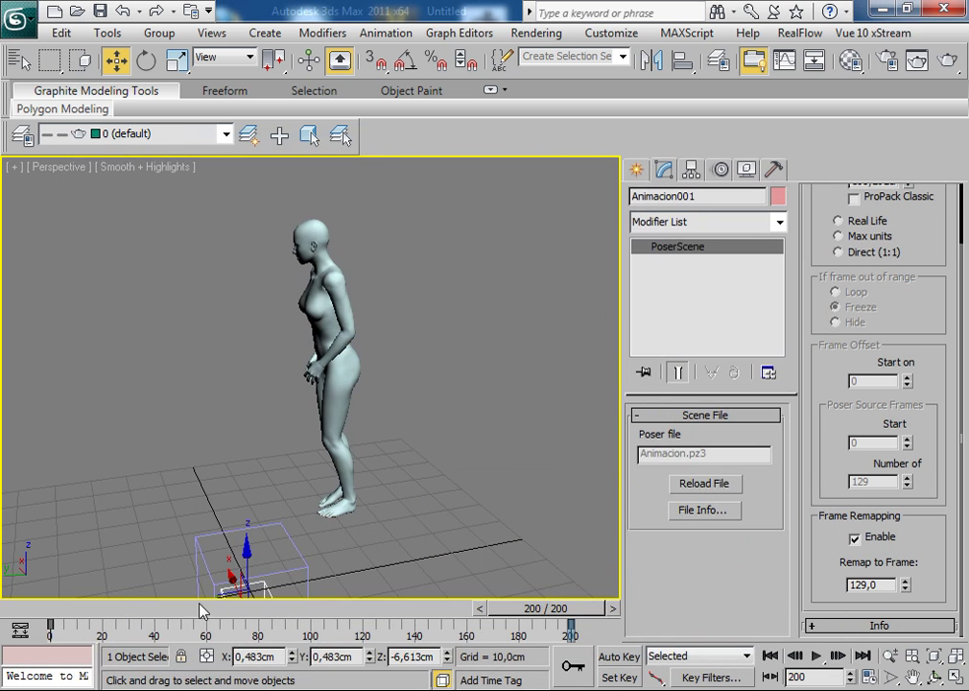
- Scrub the 3ds Max timeline between frames 0 and 200, then play and stop the retimed animation
left_click_drag(566, 606, 48, 610)
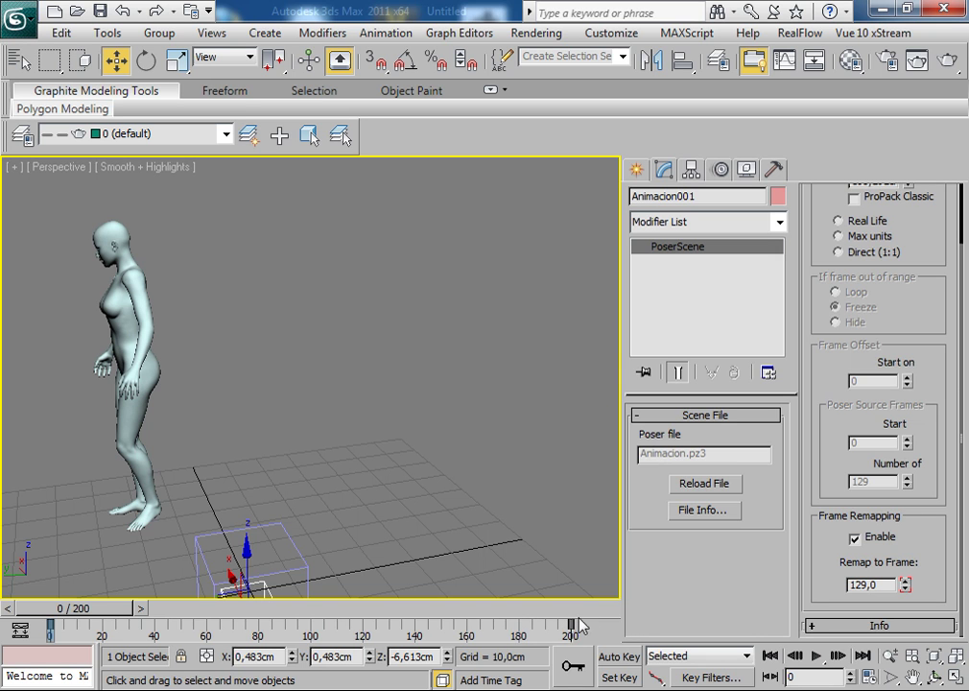
left_click_drag(59, 607, 652, 588)
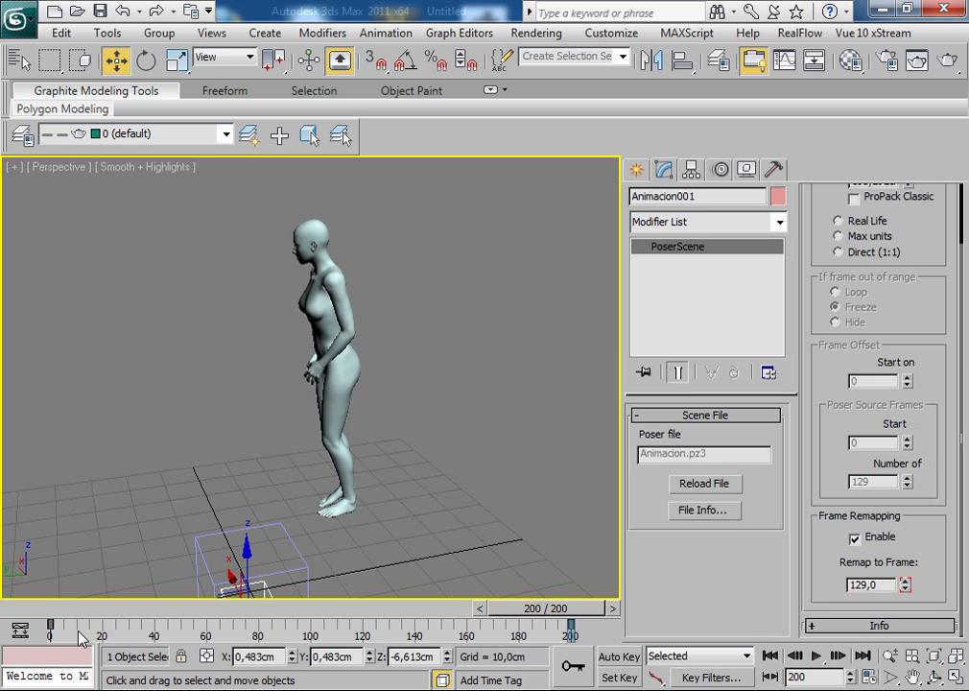
left_click_drag(582, 618, 67, 618)
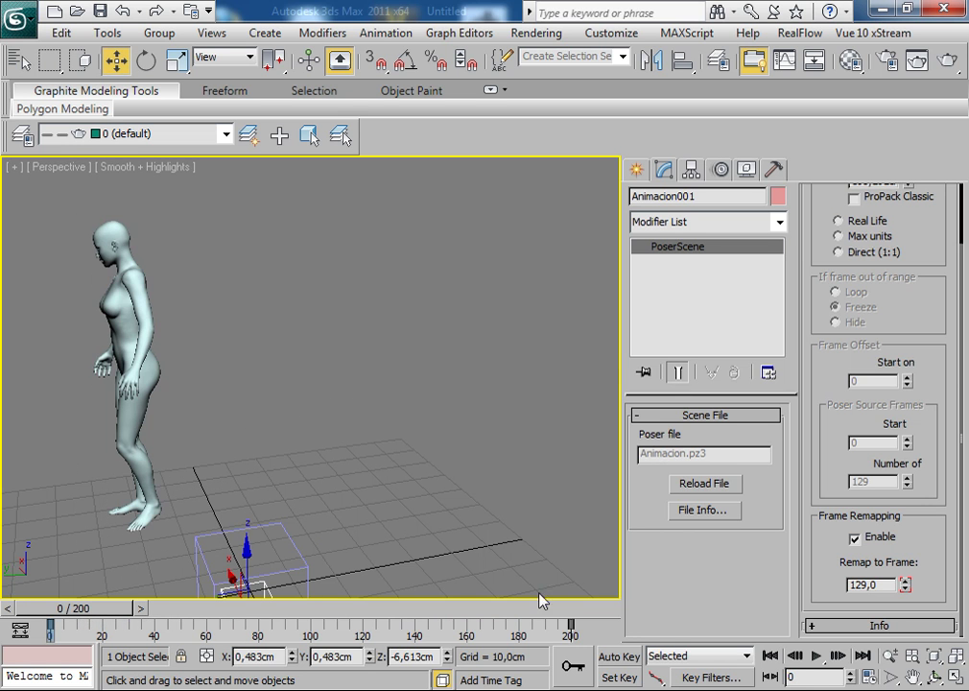
left_click(816, 655)
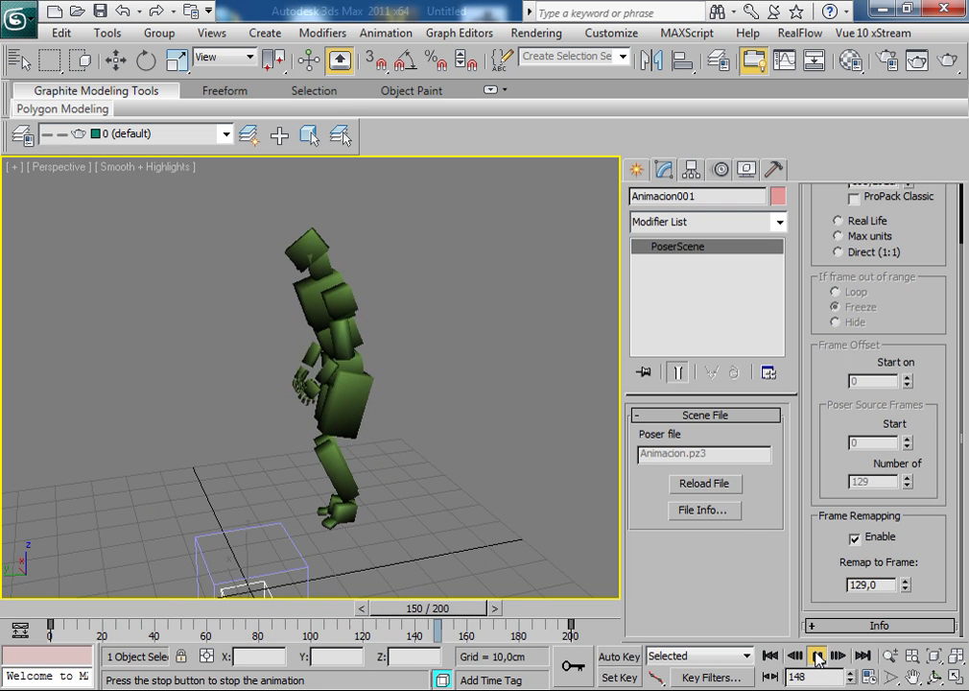
key("/")
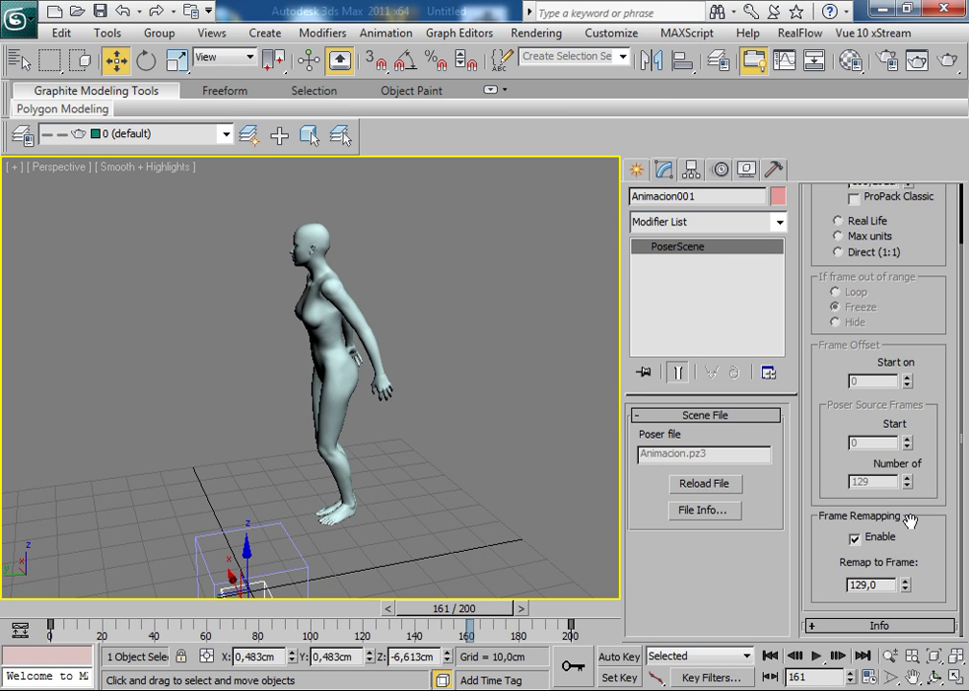
- Scrub back from frame 161, reset Poser to frame 1, and rewind 3ds Max to frame 0
left_click_drag(481, 607, 303, 626)
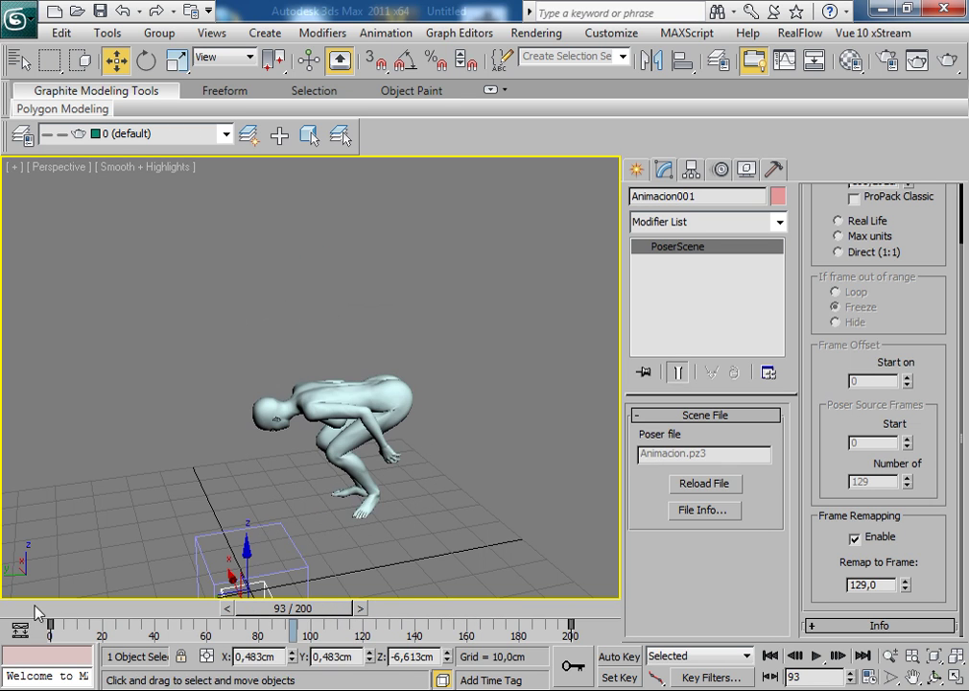
left_click_drag(310, 615, 131, 627)
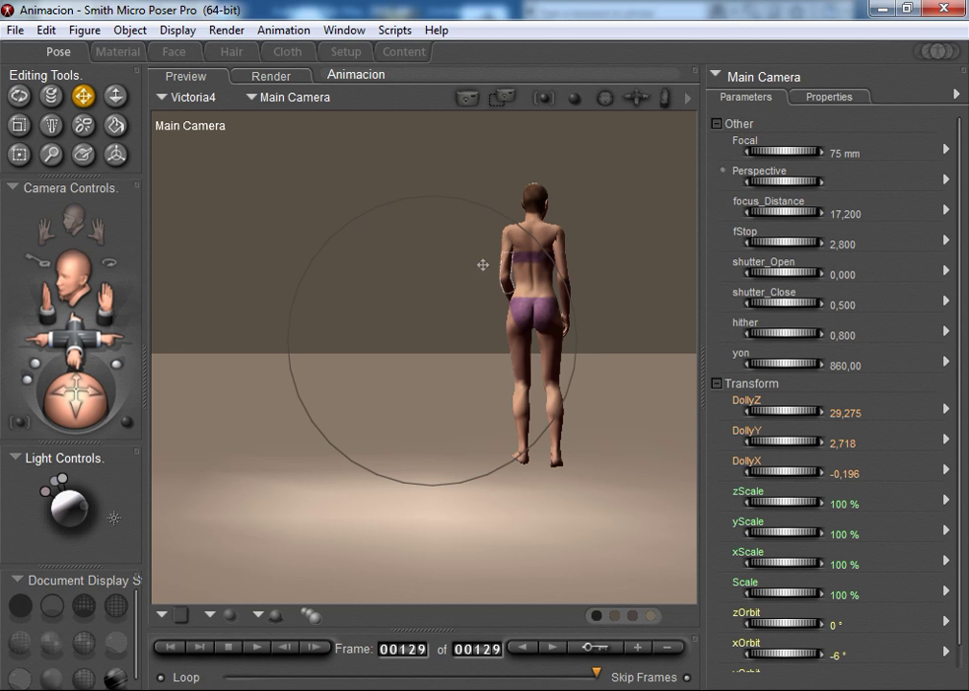
left_click(170, 647)
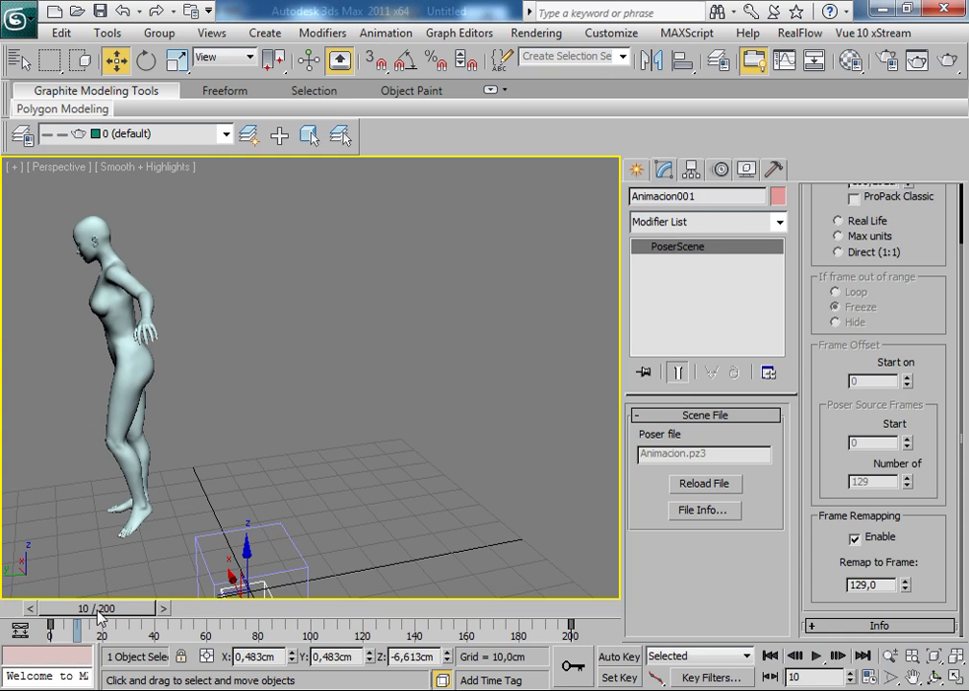
left_click_drag(75, 608, 54, 616)
- Open the Curve Editor and display the PoserScene's second Parameter (remap) curve
key("w")
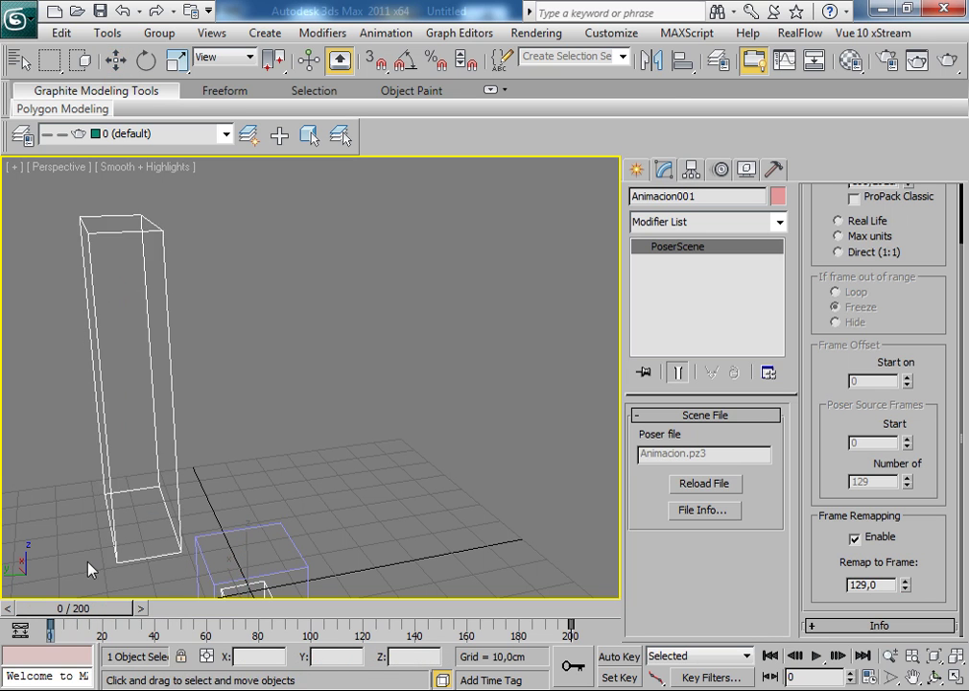
left_click(785, 63)
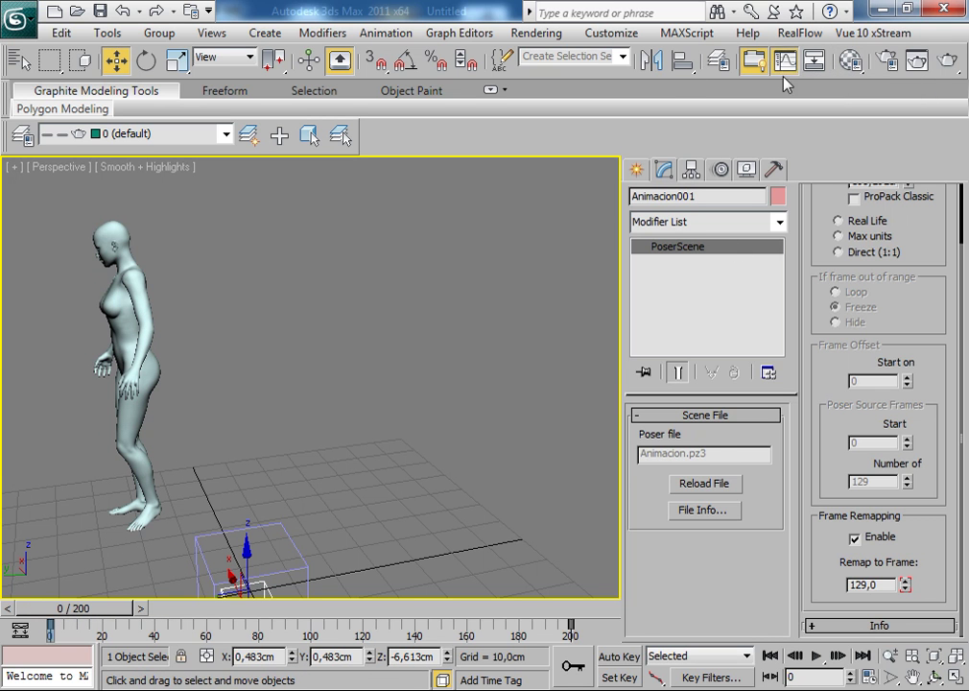
left_click_drag(369, 206, 649, 113)
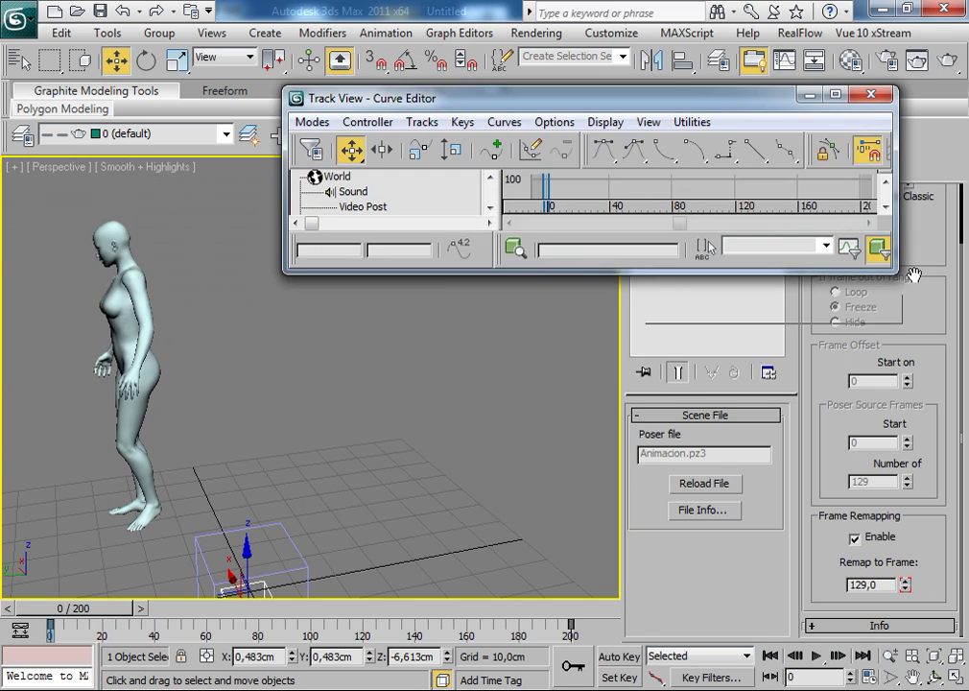
left_click_drag(892, 271, 964, 600)
scroll(400, 317, "down", 4)
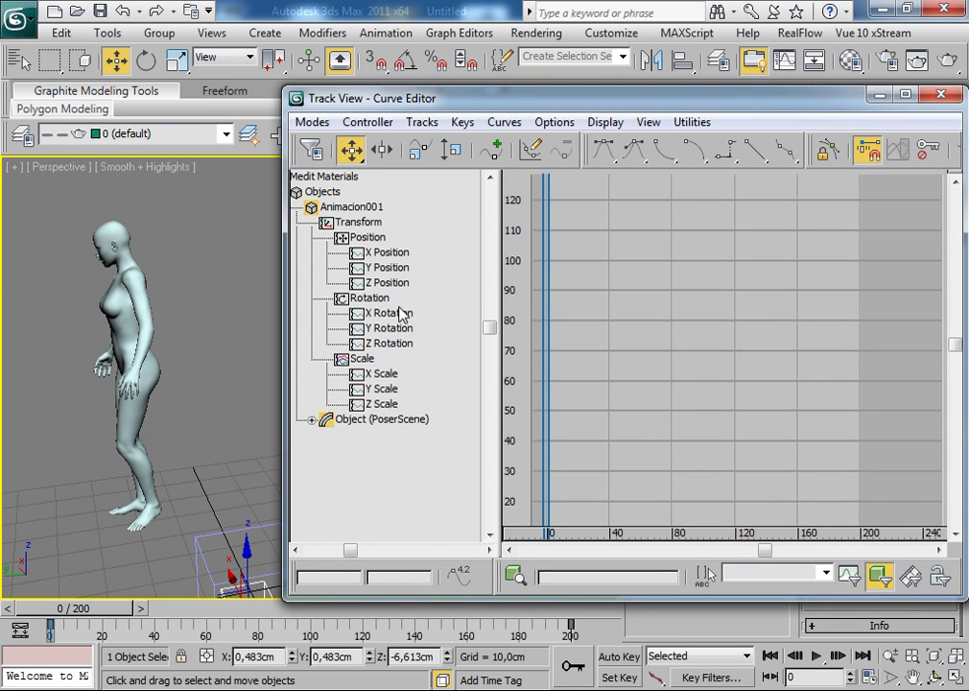
left_click(311, 419)
left_click(360, 450)
middle_click_drag(734, 372, 763, 371)
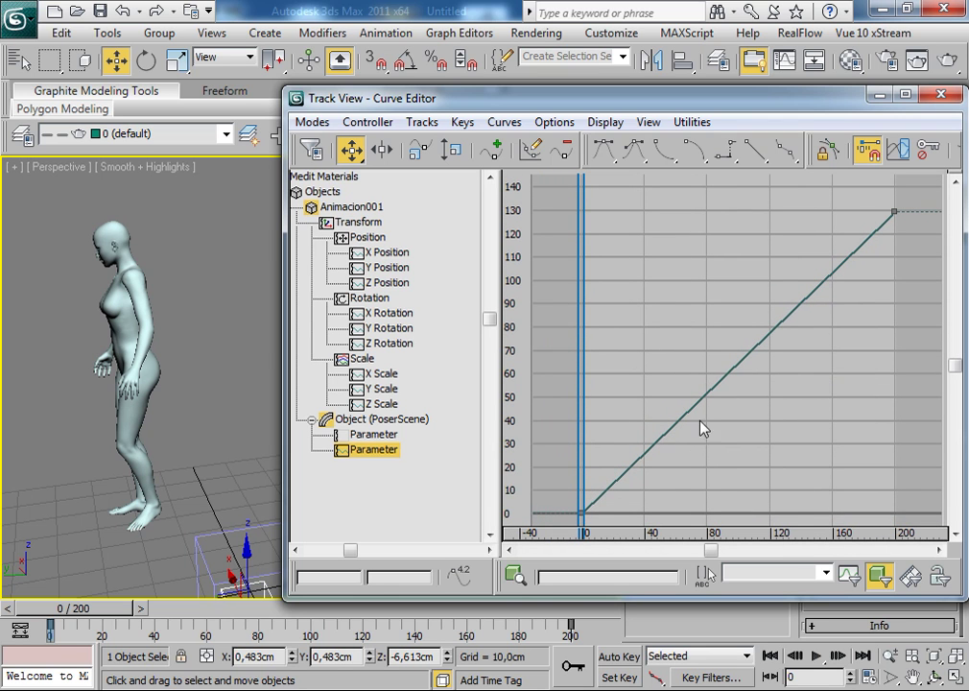
- Set the frame-0 key's Out tangent to Custom and drag its handle right to ease in
left_click(582, 512)
right_click(581, 512)
left_click_drag(624, 498, 628, 402)
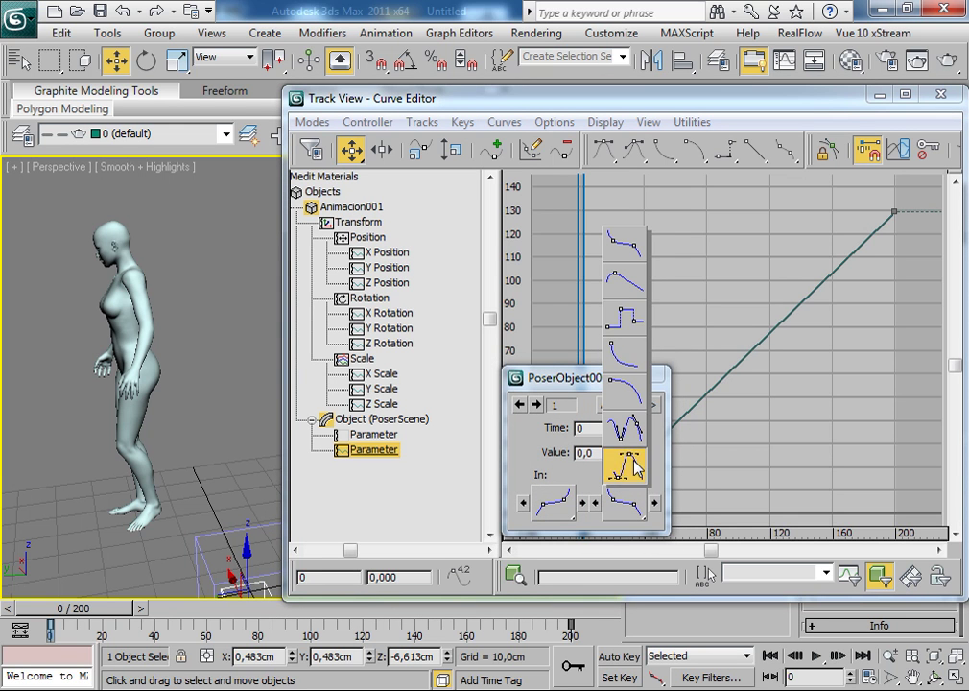
left_click_drag(629, 403, 625, 429)
left_click(643, 377)
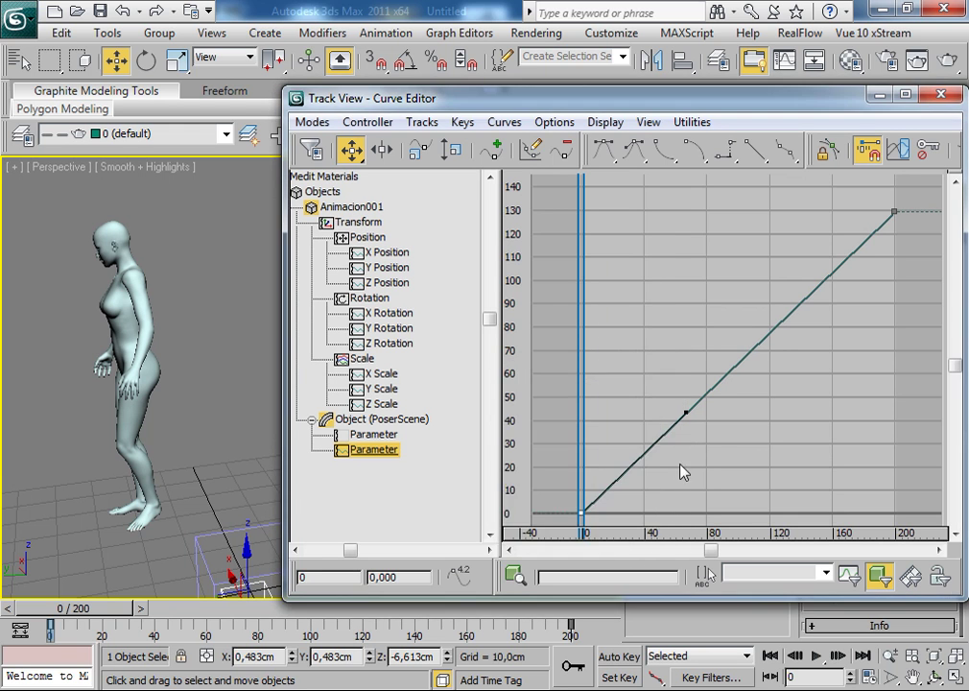
left_click_drag(684, 413, 852, 496)
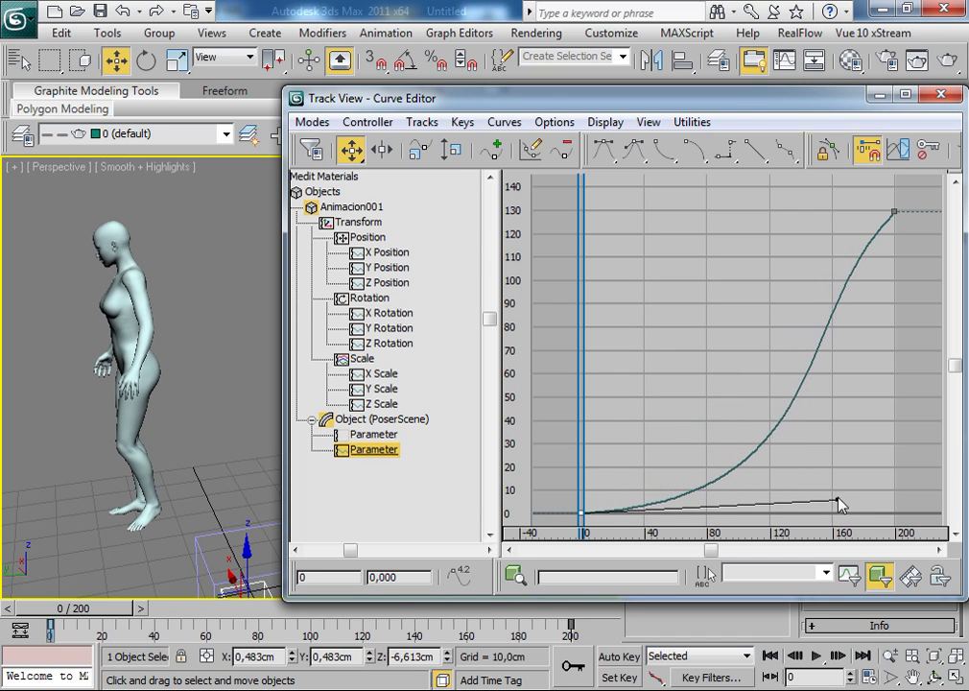
- Minimize the Curve Editor, set the Poser figure to Box Tracking, and scrub back to frame 3
left_click(884, 94)
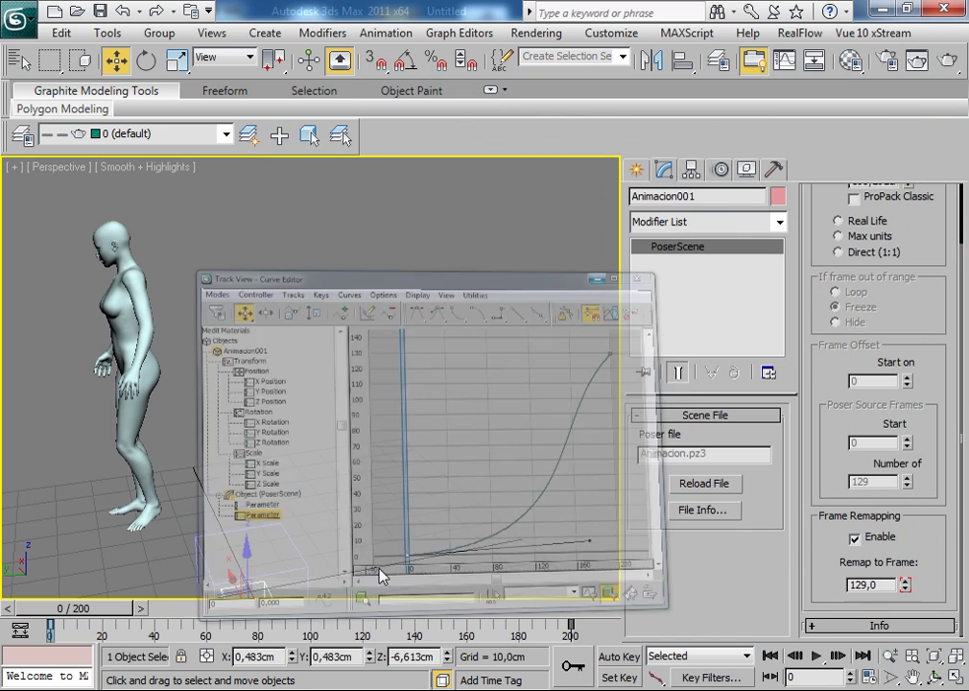
left_click_drag(105, 615, 228, 611)
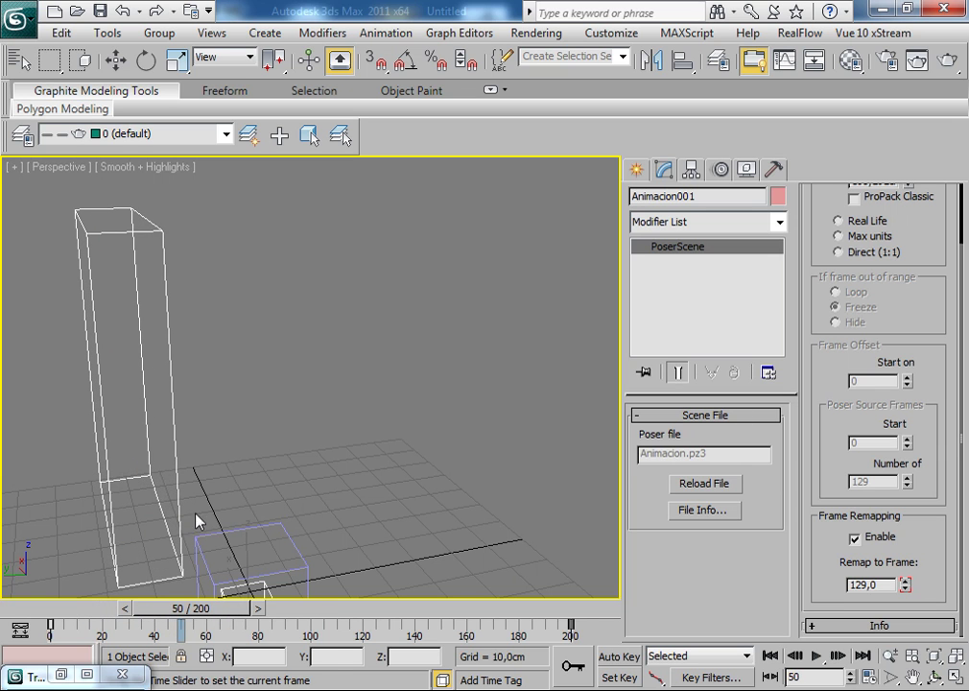
key("w")
left_click(133, 293)
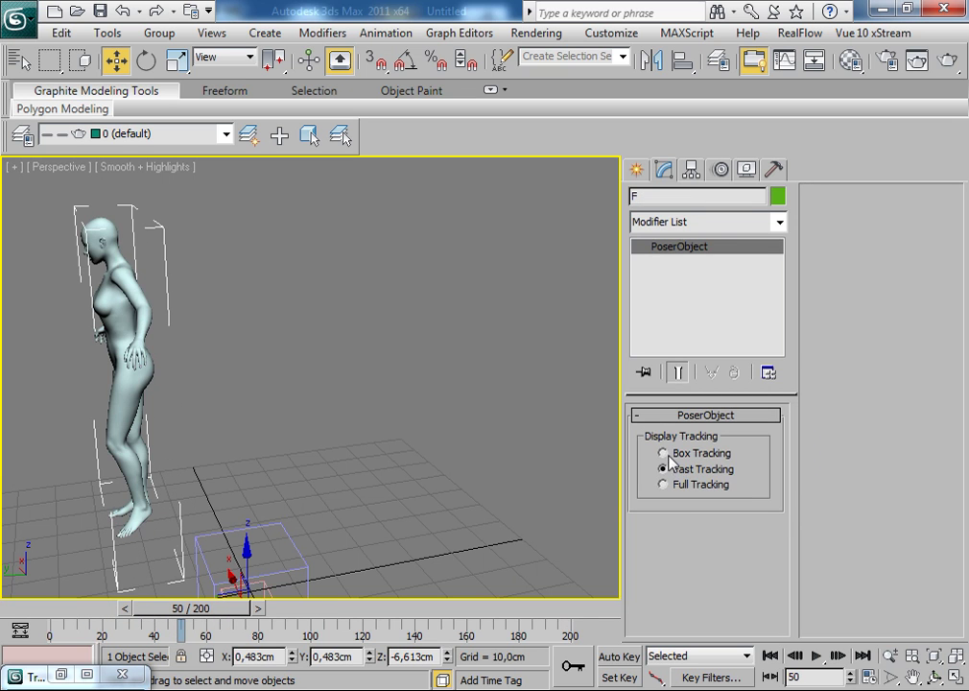
left_click(668, 454)
mouse_move(219, 617)
left_mouse_down()
mouse_move(122, 619)
mouse_move(480, 612)
mouse_move(72, 608)
left_mouse_up()
key("w")
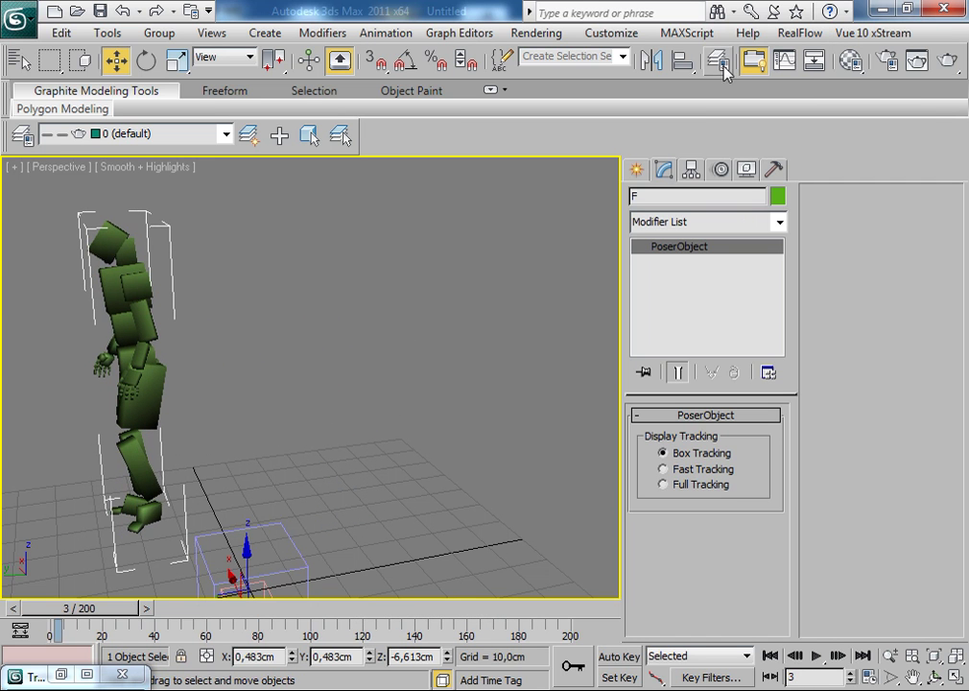
- Reopen the Curve Editor, frame the remap curve, and flatten its first key's tangent handle
left_click(777, 64)
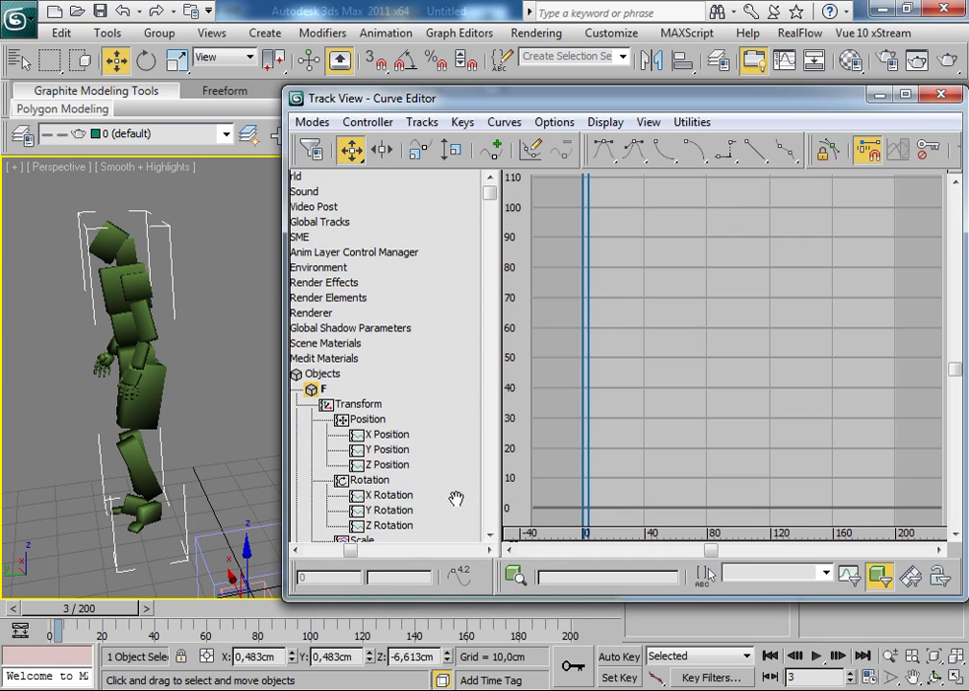
left_click_drag(455, 498, 408, 243)
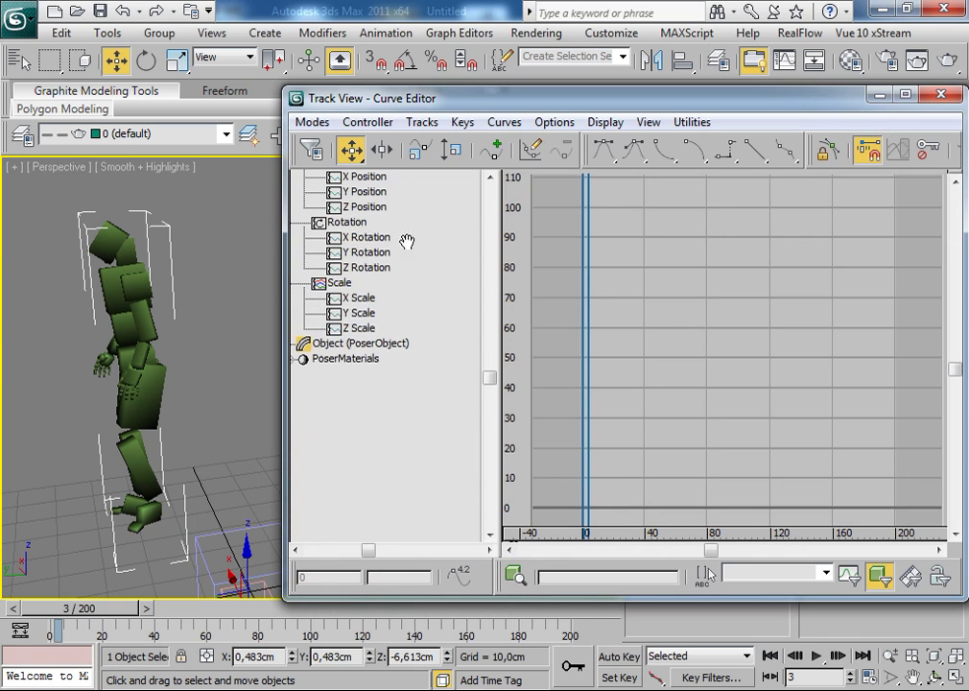
left_click(892, 582)
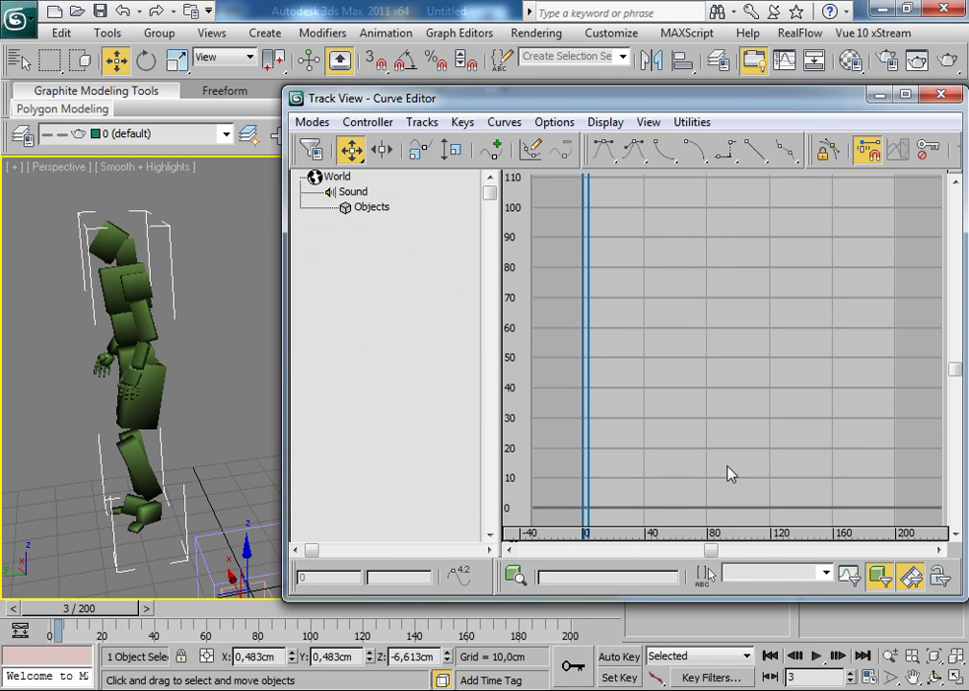
left_click(913, 581)
scroll(430, 531, "down", 5)
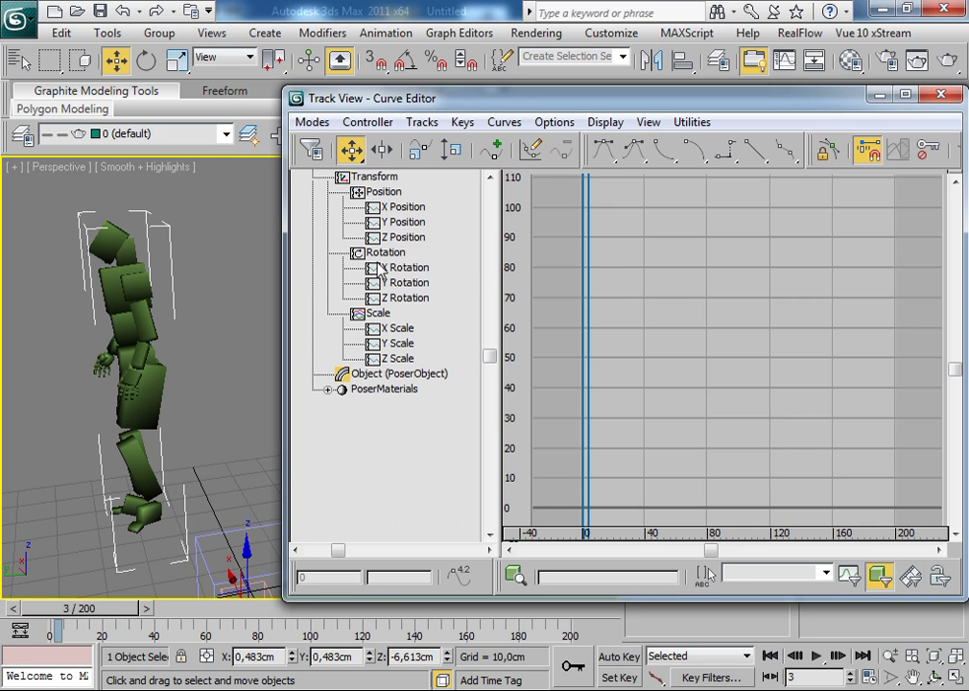
left_click(328, 390)
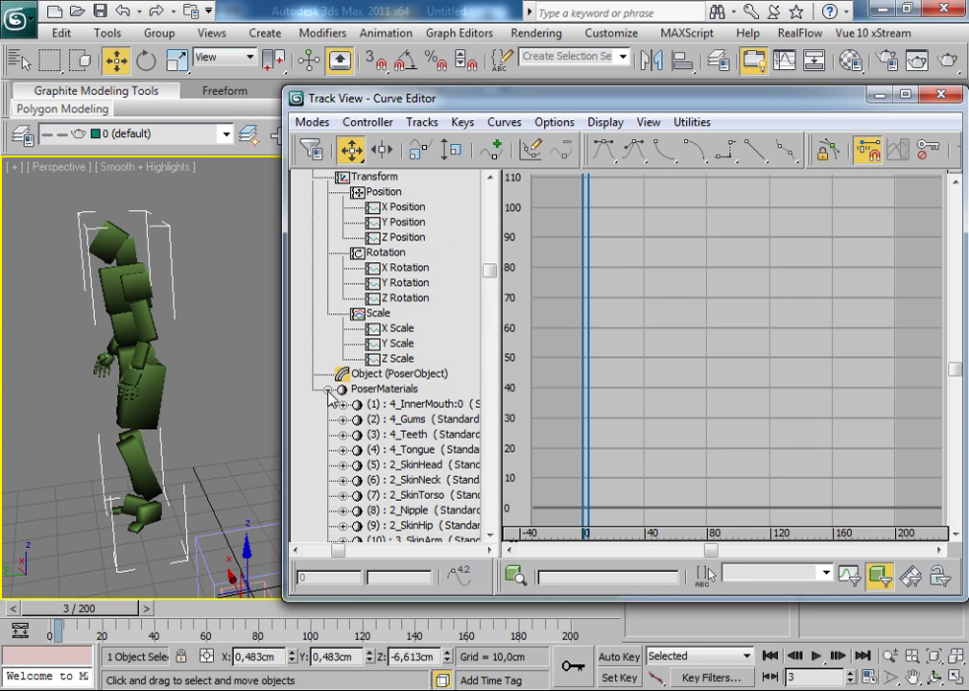
left_click(328, 389)
scroll(328, 395, "up", 3)
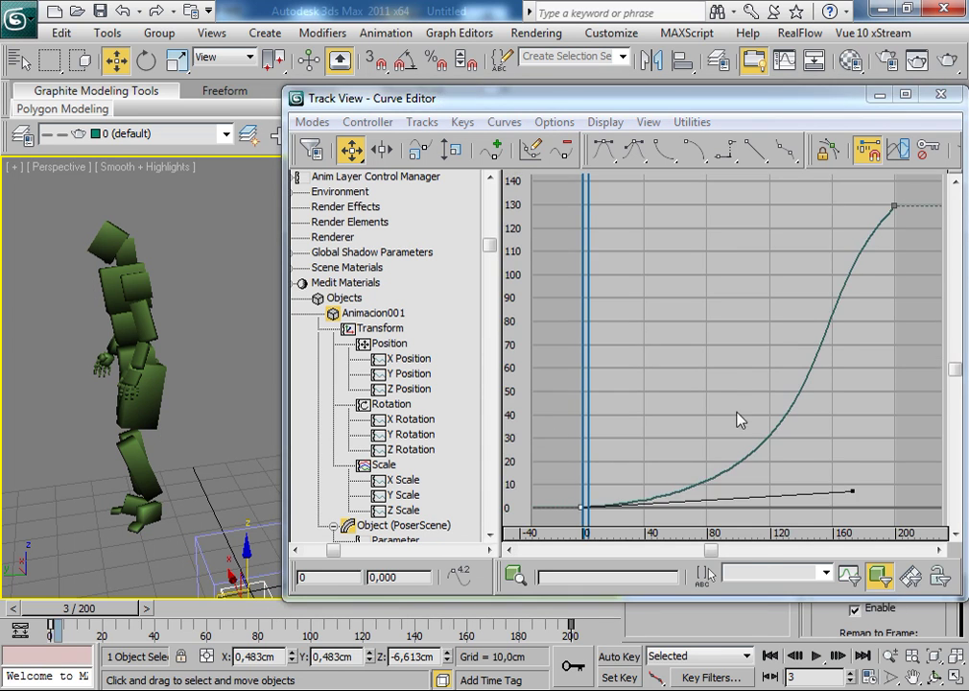
middle_click_drag(741, 417, 701, 384)
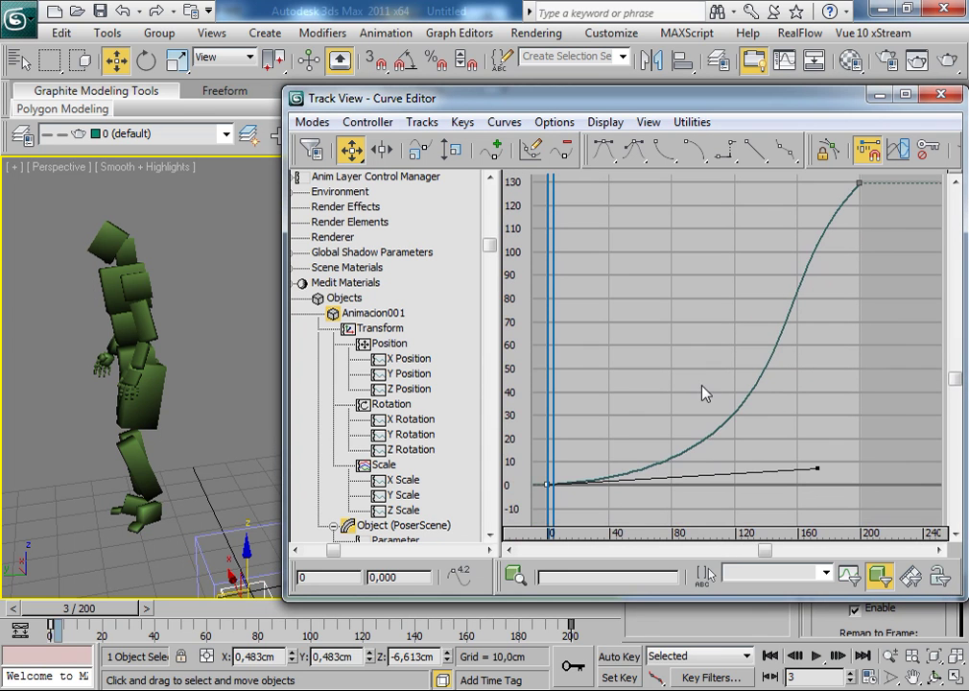
left_click_drag(820, 468, 857, 484)
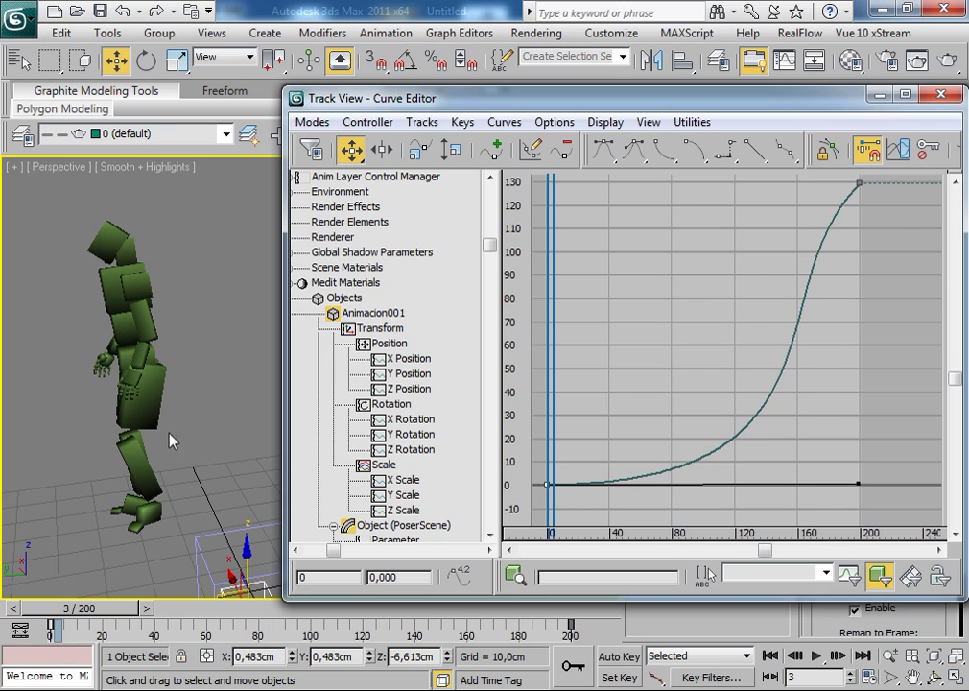
- Set the frame-0 key's Out tangent to Linear and close Key Info and the Curve Editor
left_click_drag(536, 467, 577, 512)
right_click(576, 484)
left_click_drag(588, 501, 587, 316)
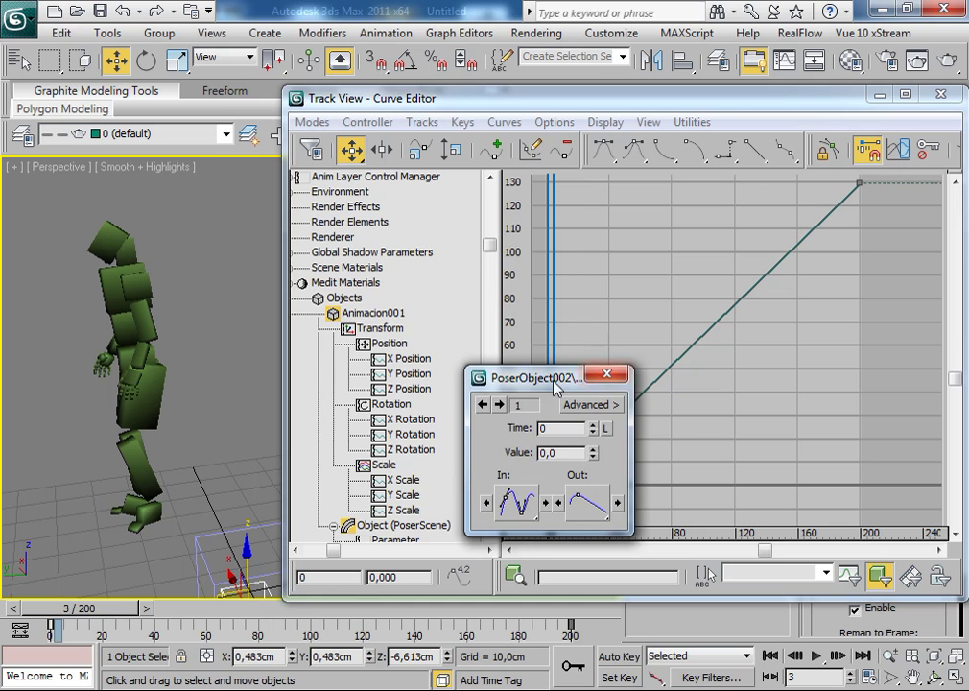
left_click_drag(518, 377, 441, 244)
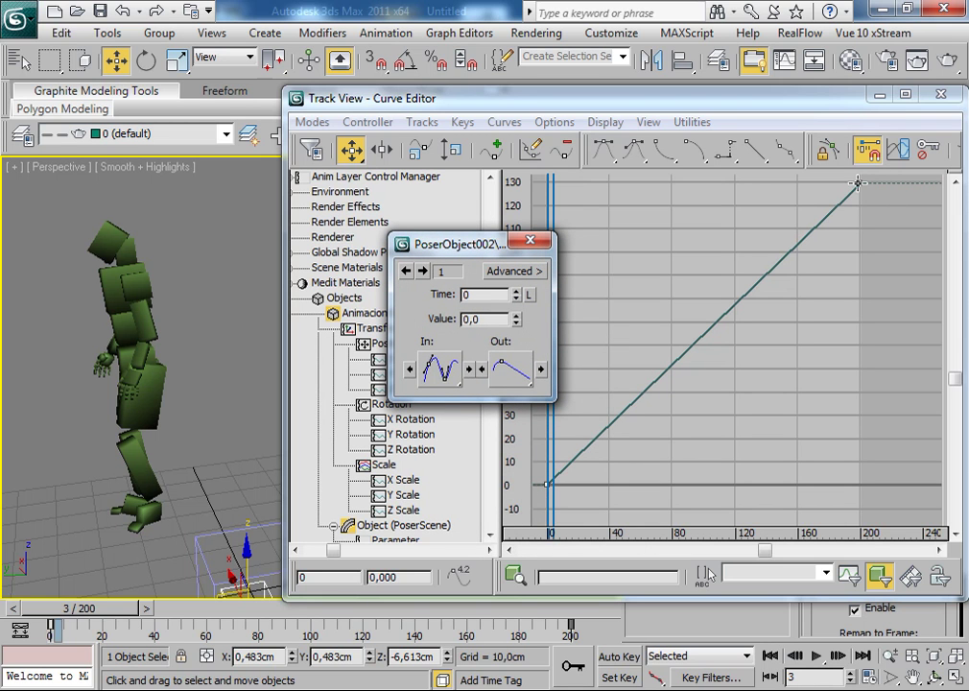
left_click(530, 241)
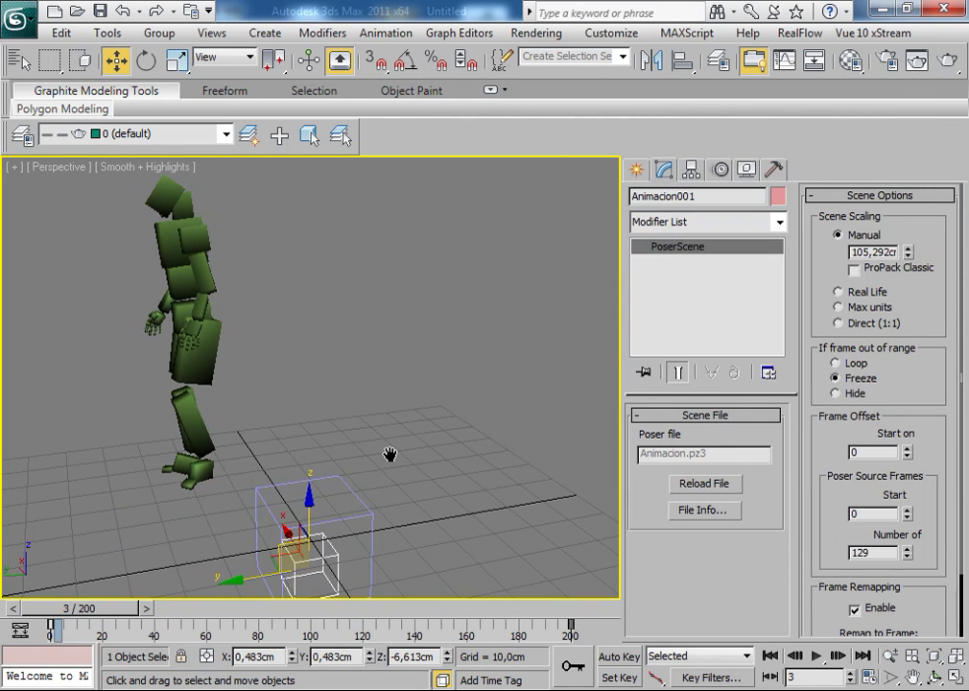
- Switch the Poser figure's Display Tracking to Fast Tracking for full-mesh display
middle_click_drag(390, 455, 411, 488)
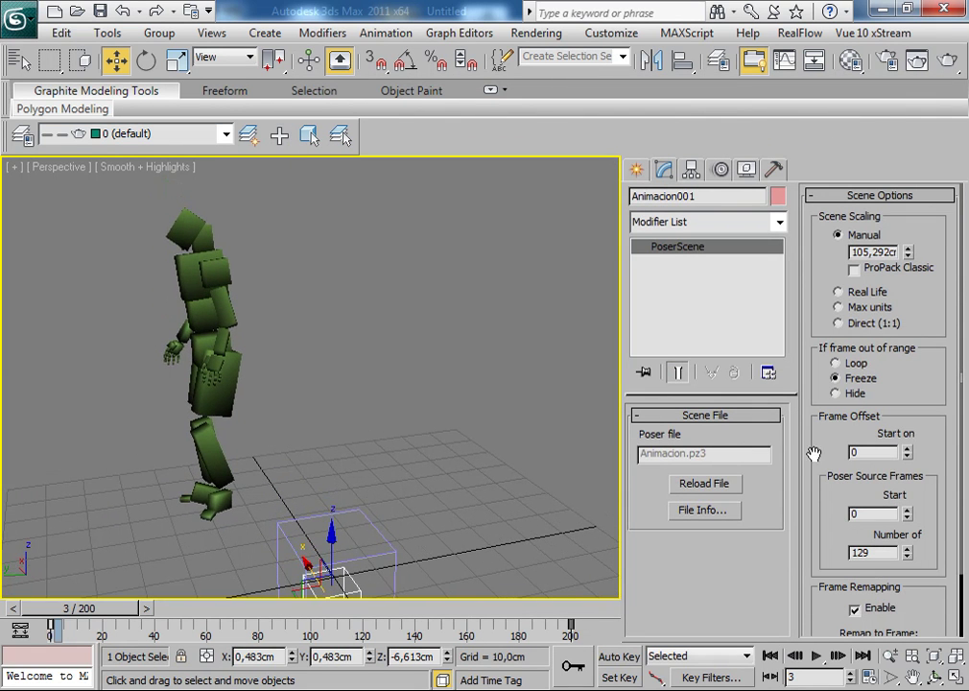
left_click_drag(822, 553, 835, 422)
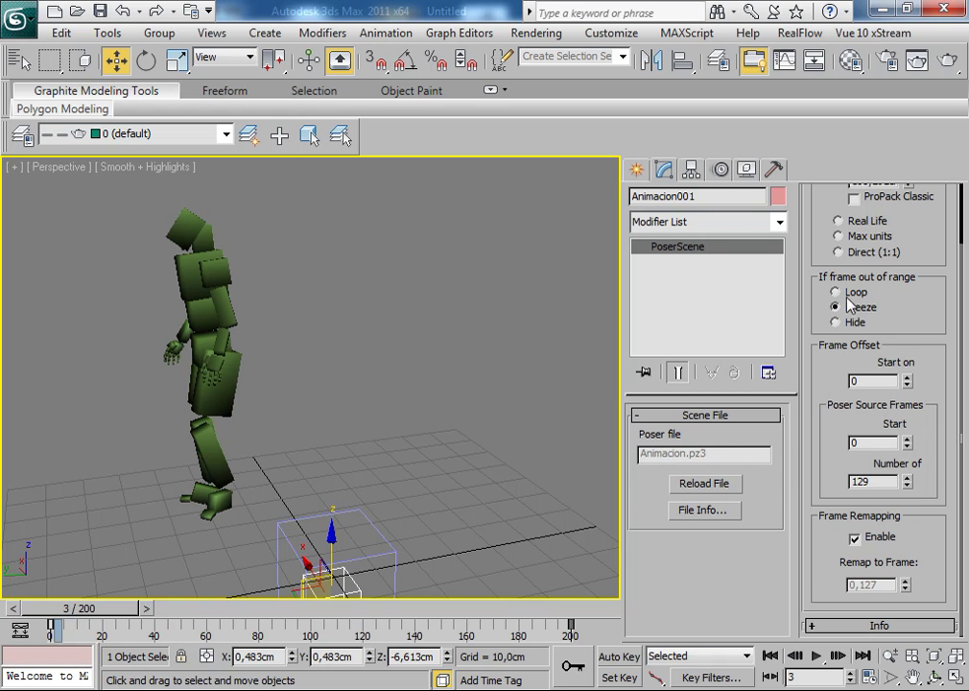
left_click_drag(813, 239, 829, 381)
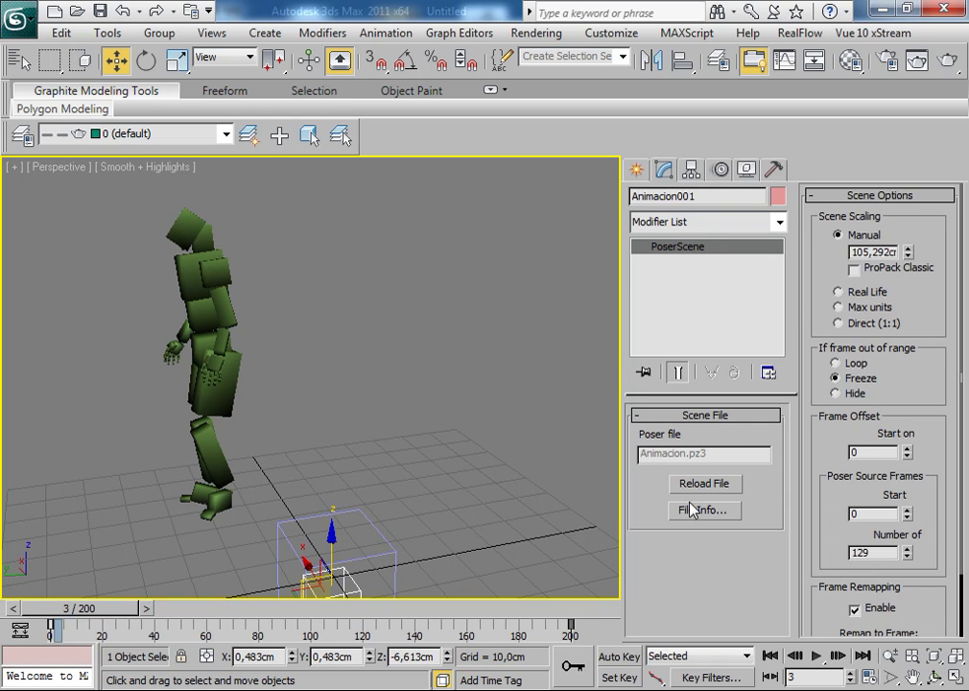
left_click(206, 429)
left_click(662, 469)
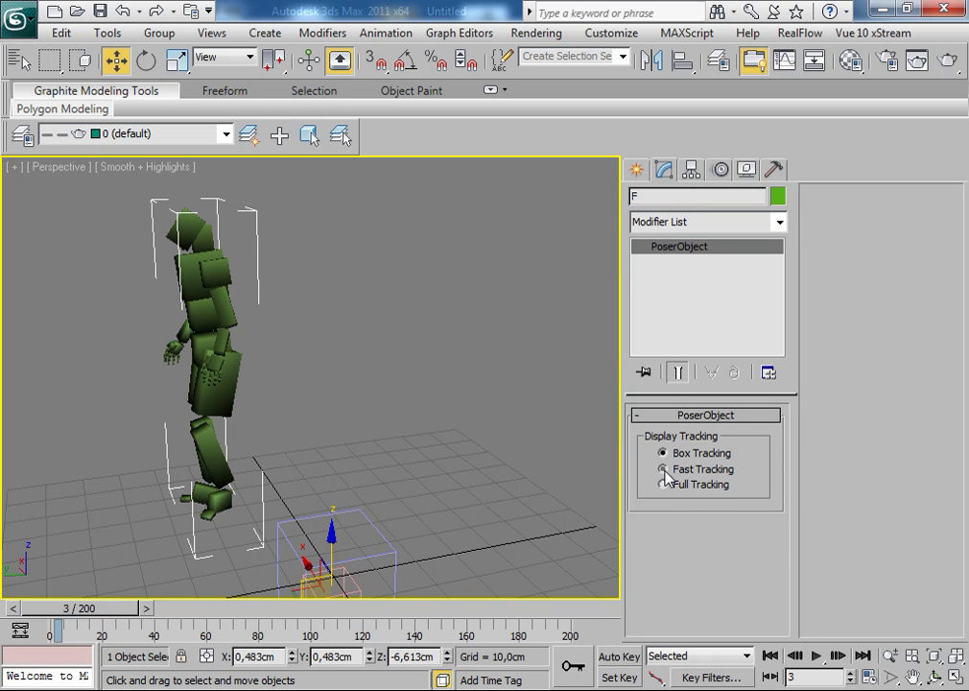
middle_click_drag(320, 424, 215, 512, "alt")
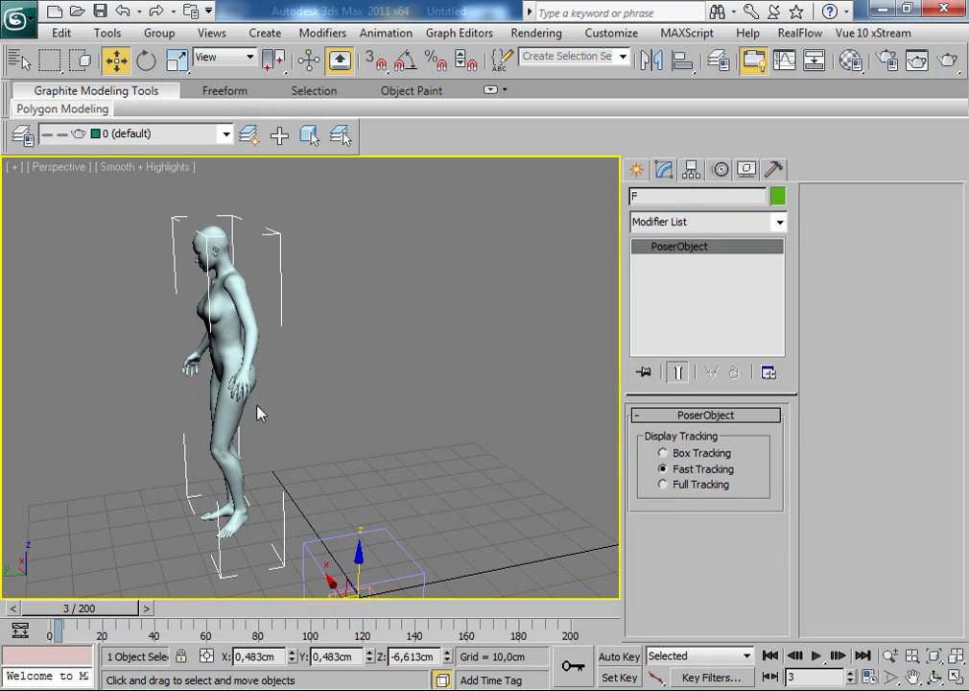
- Orbit to a front view of the figure and render frame 3
middle_click_drag(158, 429, 319, 411, "alt")
scroll(316, 396, "up", 3)
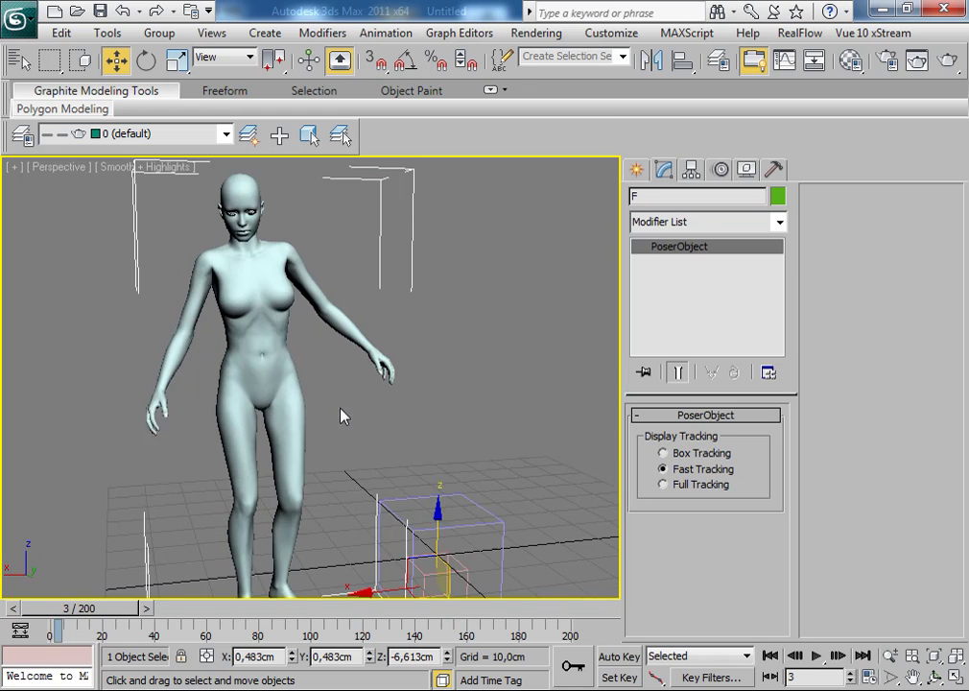
left_click(947, 59)
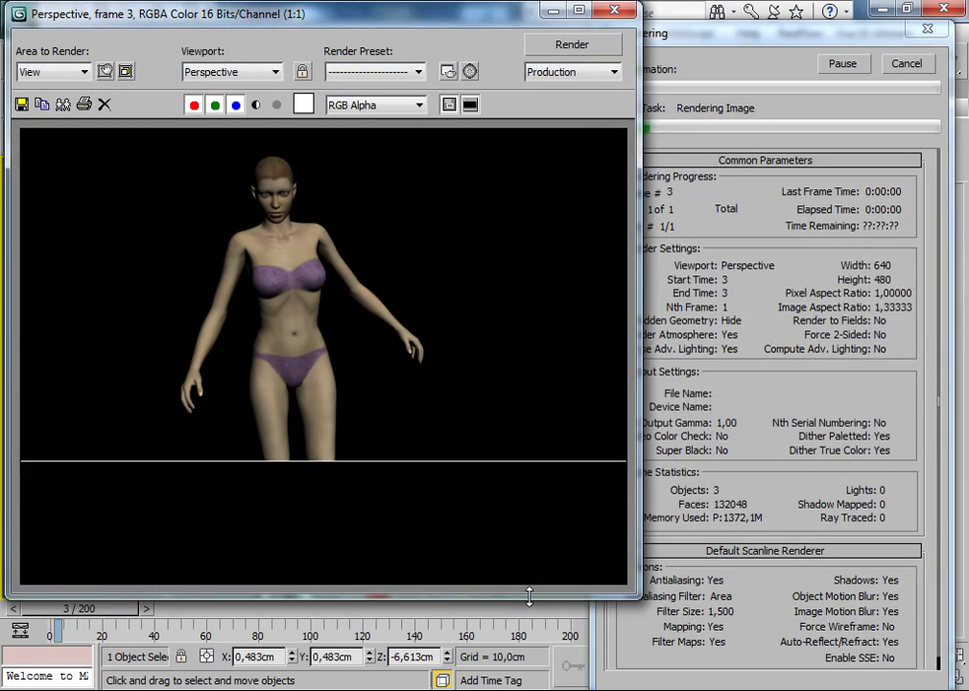
left_click(614, 10)
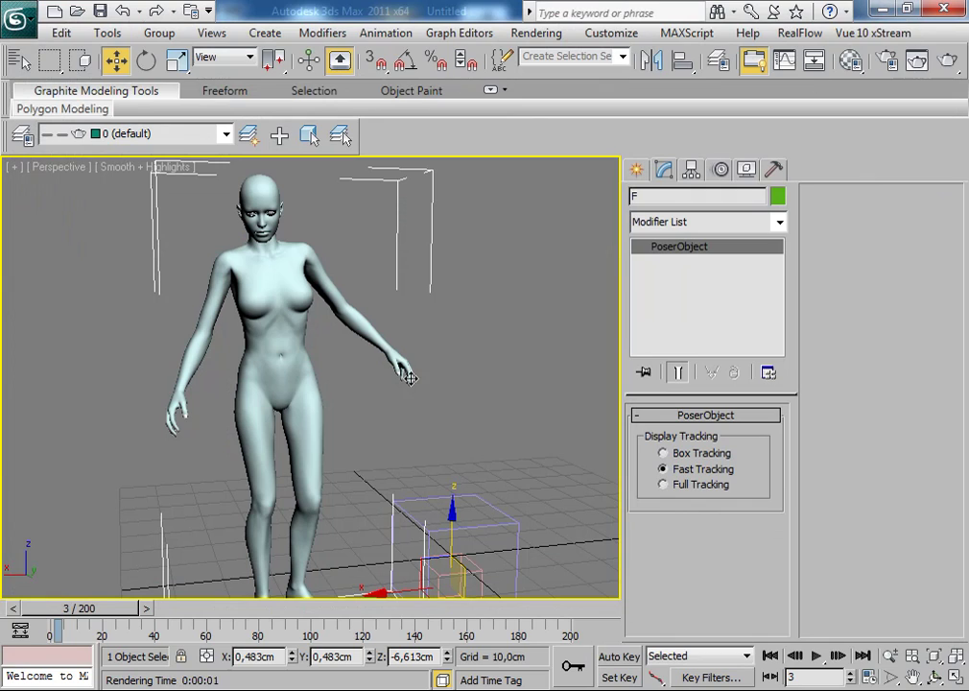